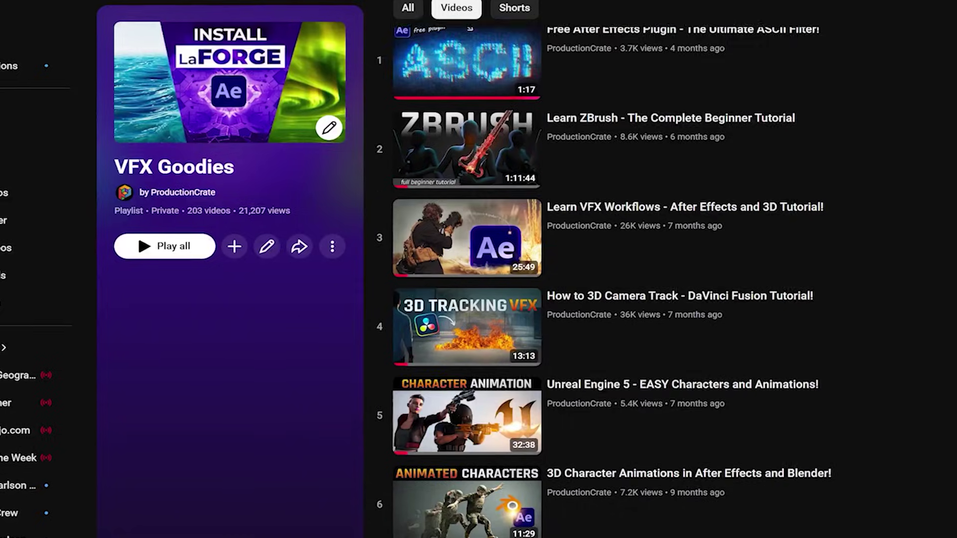
Scroll down through the ProductionCrate video playlist.
scroll(523, 220, down, 9)
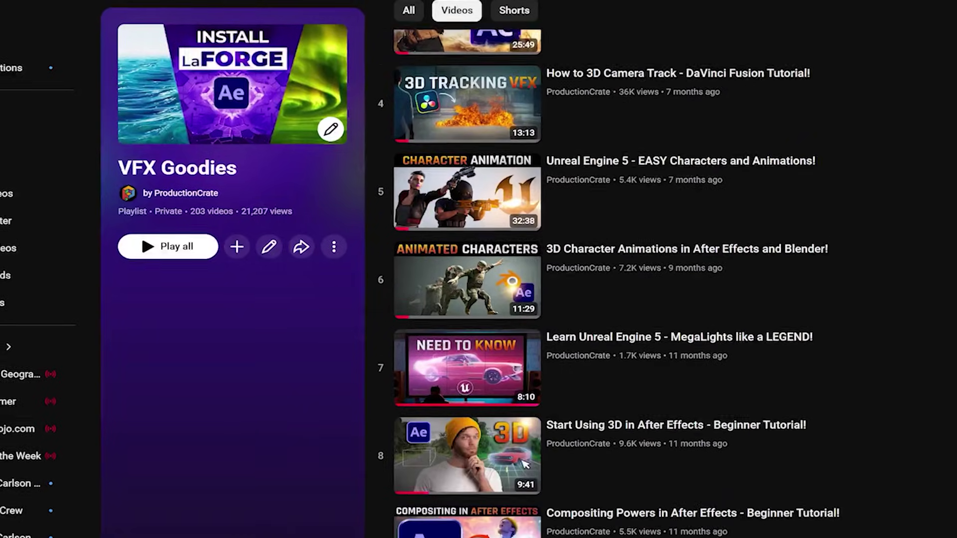
scroll(523, 221, down, 9)
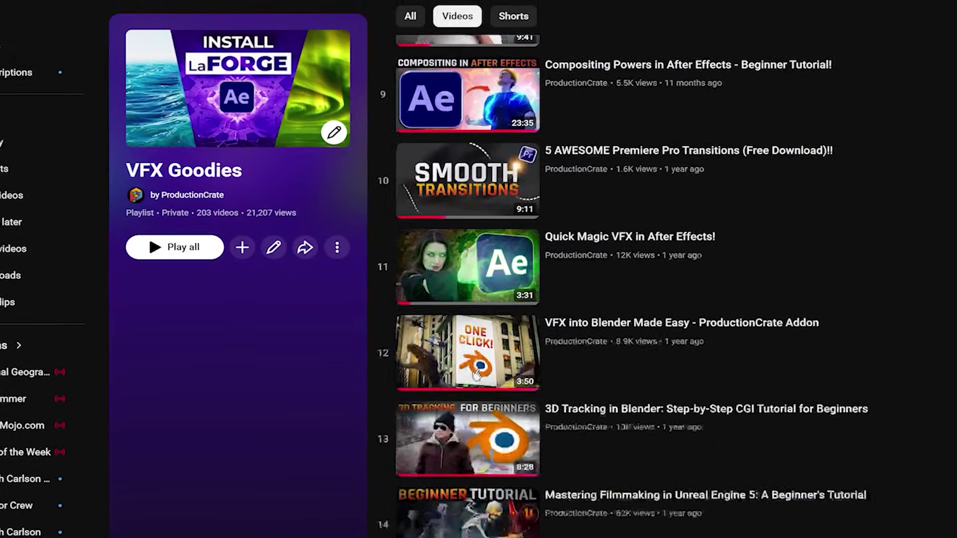
scroll(523, 219, down, 8)
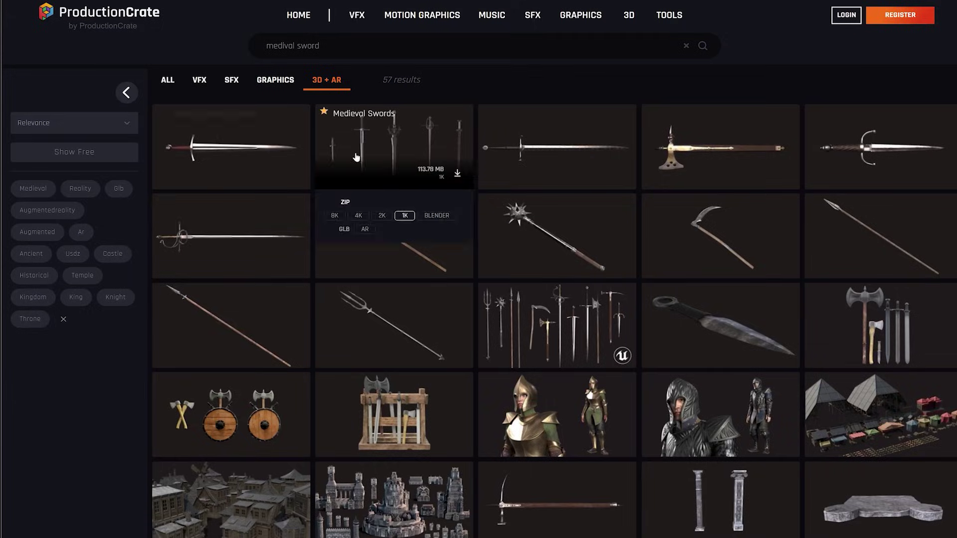
Preview the character and dress it in Military Shirt With Vest and Coverall > Elf Armor.
click(553, 147)
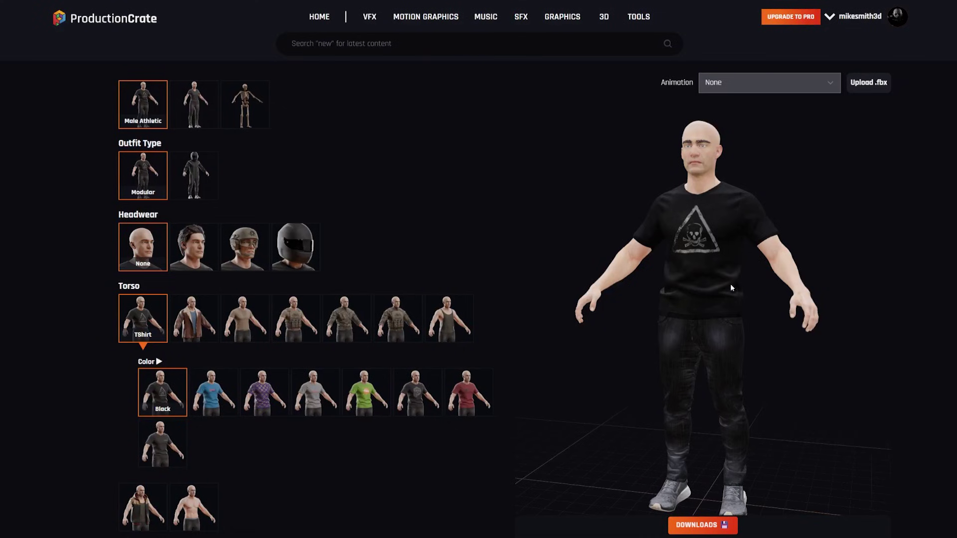
drag(731, 288, 647, 293)
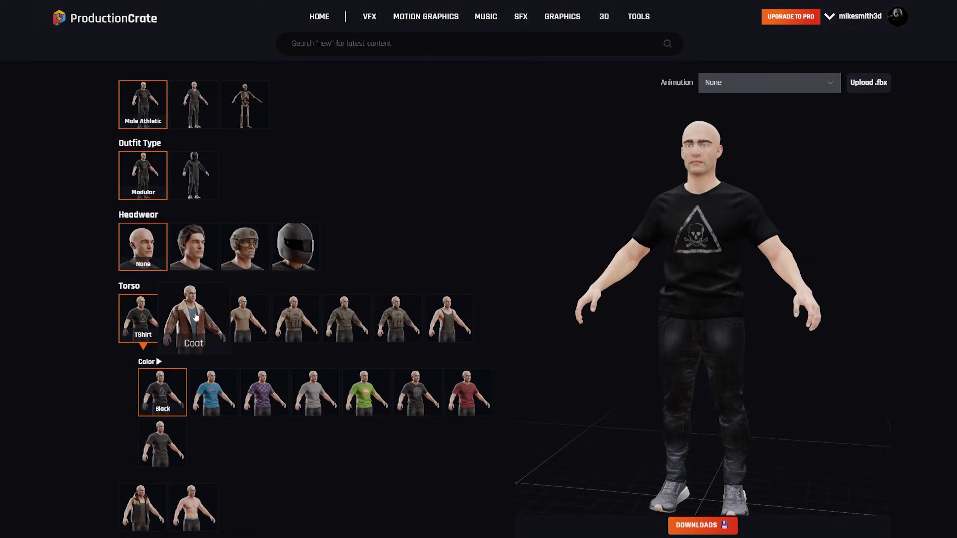
click(296, 318)
drag(723, 282, 590, 249)
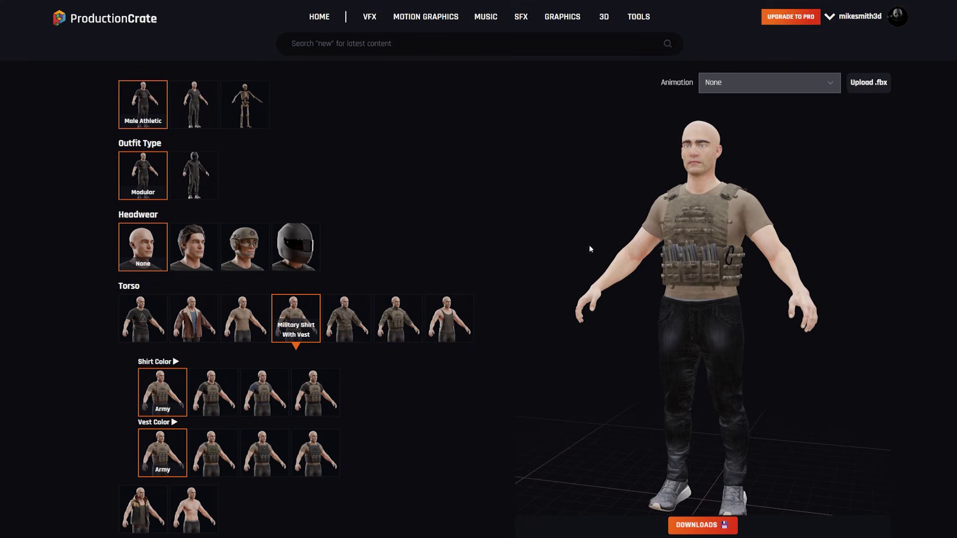
click(194, 172)
Set the character's animation to Casual Idle and bring up its download options.
click(804, 90)
click(787, 169)
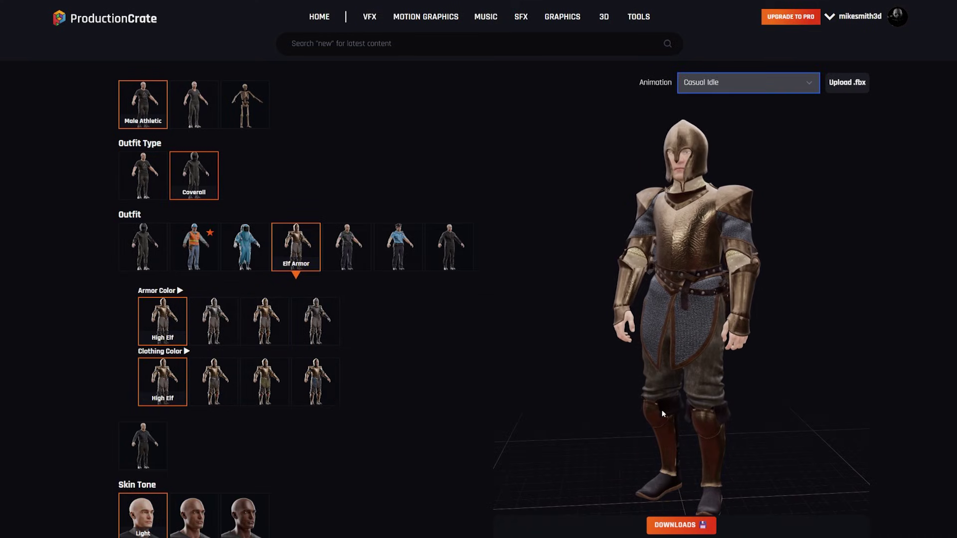
click(667, 526)
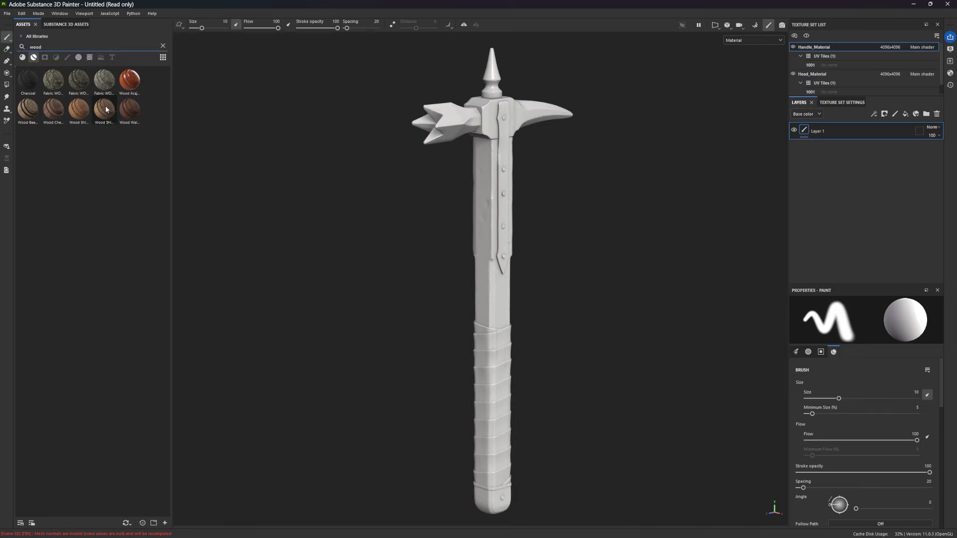
Apply Wood Ship Hull Nordic to the handle and Leather Stylized to the handle wrap.
mouse_move(104, 108)
mouse_down()
mouse_move(449, 239)
mouse_move(493, 279)
mouse_up()
alt+drag(367, 297, 276, 304)
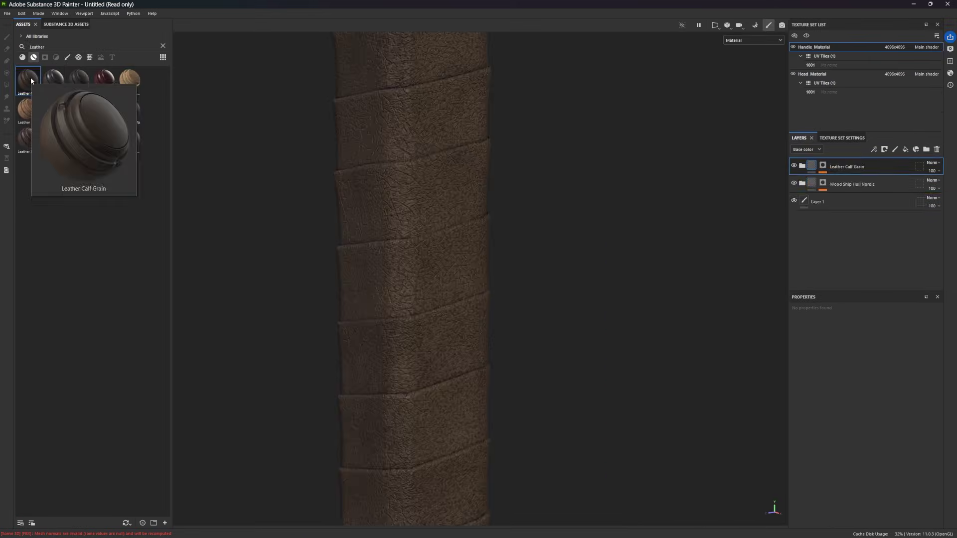
drag(28, 138, 581, 177)
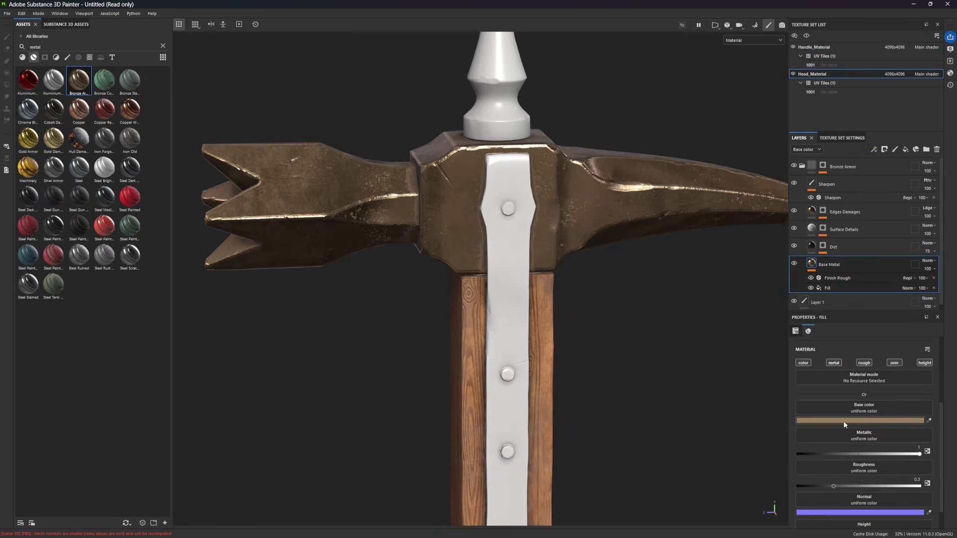
Set the hammer head's base colour to dark grey 6D6D6D and check the Edges Damages layer colour.
click(845, 420)
drag(876, 453, 852, 462)
mouse_move(680, 331)
shift+right_down()
mouse_move(680, 380)
mouse_move(681, 346)
shift+right_up()
click(847, 212)
click(821, 428)
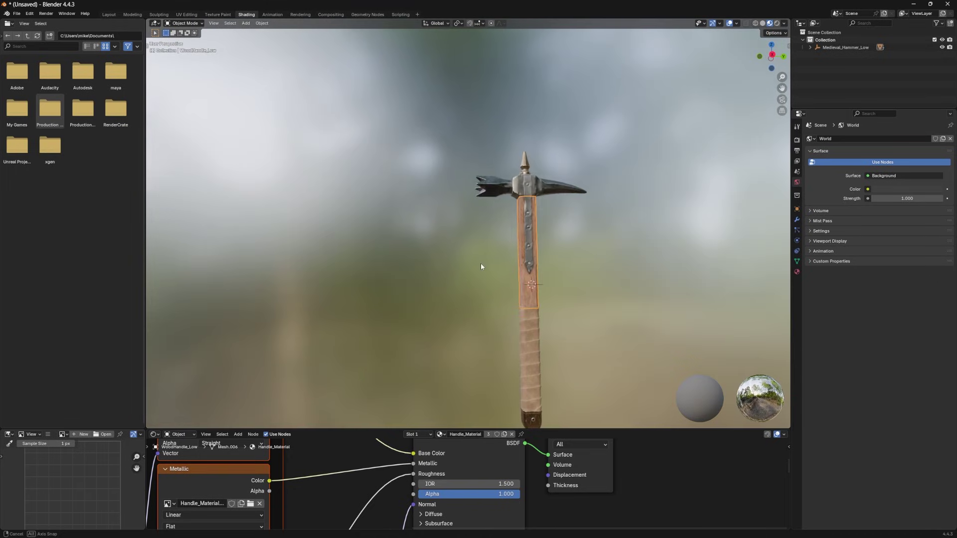
middle_drag(480, 267, 256, 177)
scroll(415, 230, up, 4)
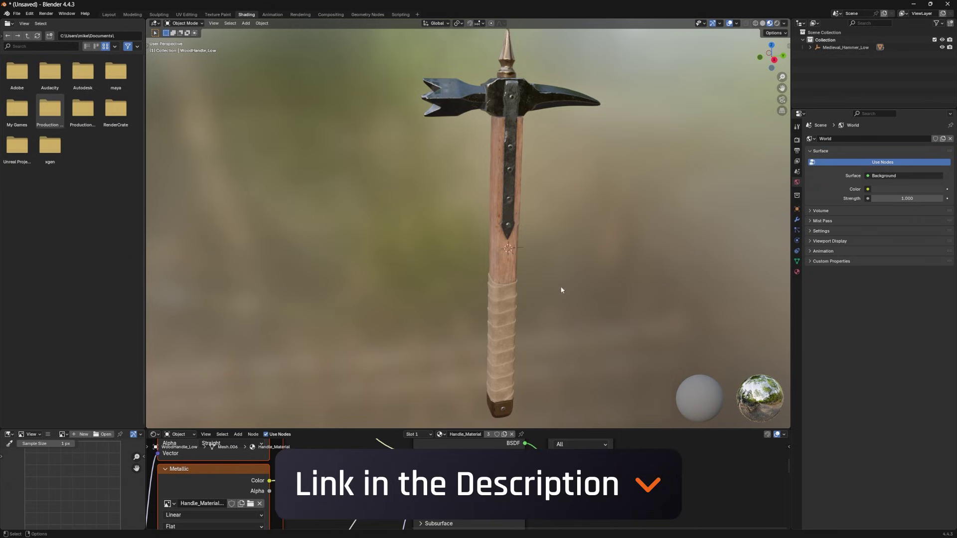
mouse_move(596, 299)
middle_down()
mouse_move(569, 286)
mouse_move(594, 301)
middle_up()
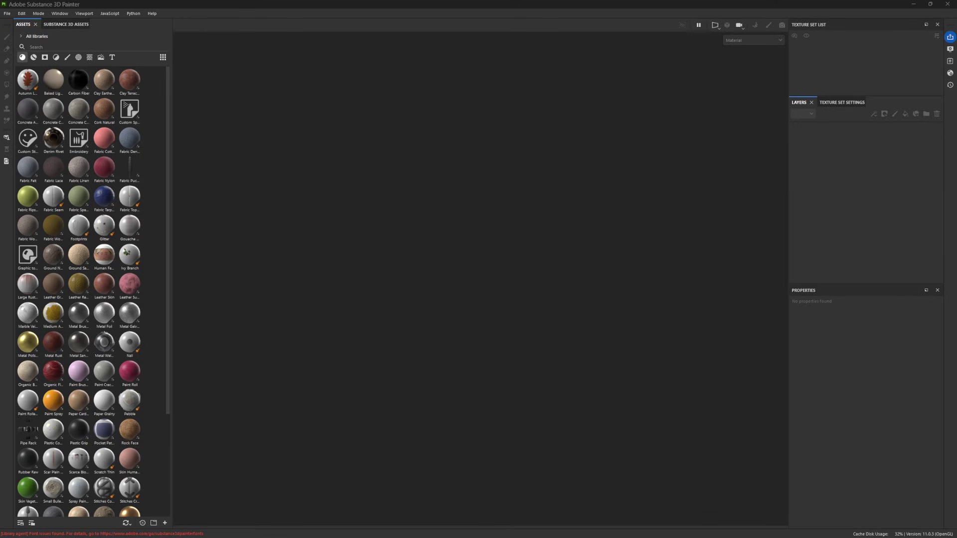
Check MedievalHammer_High.fbx and MedievalHammer_Low.fbx in the BakingGeo folder, then return to Painter.
key(alt+Tab)
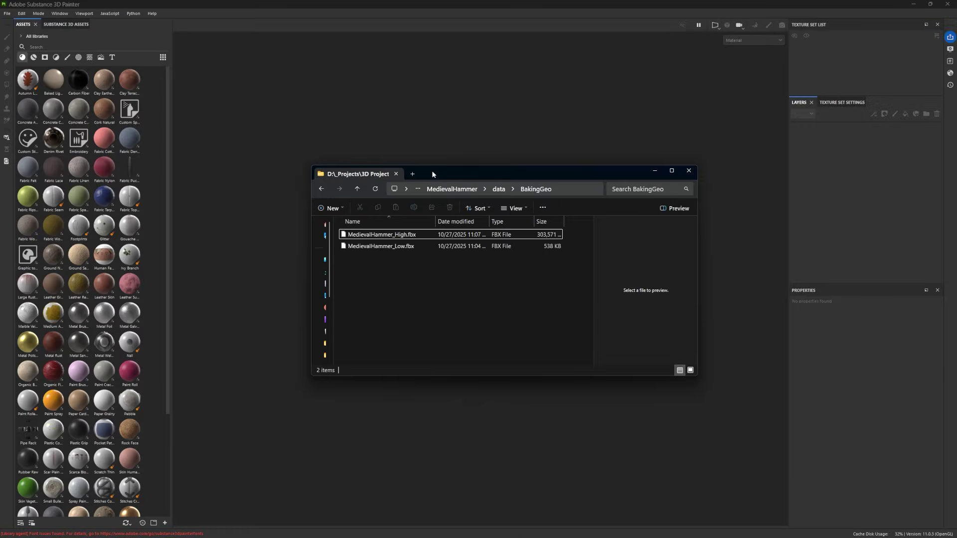
key(alt+Tab)
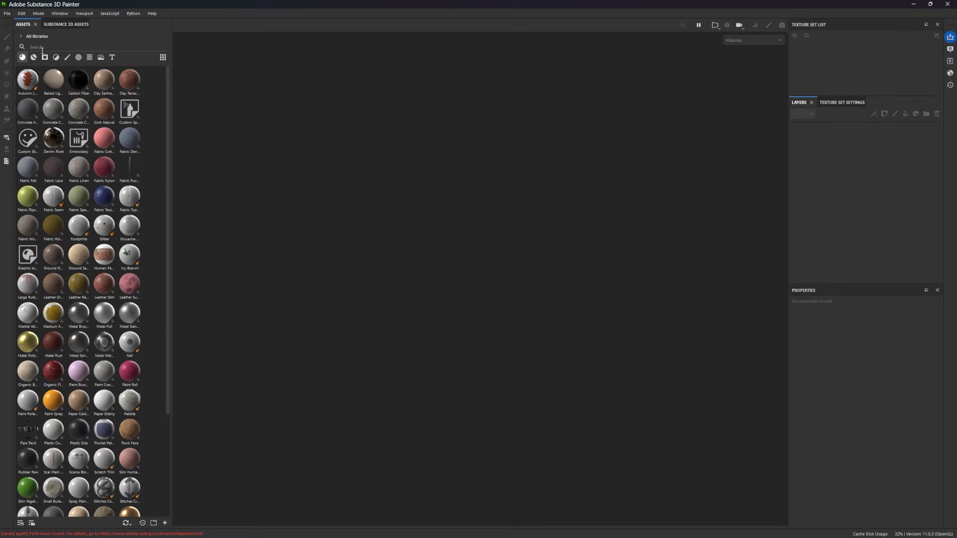
click(64, 25)
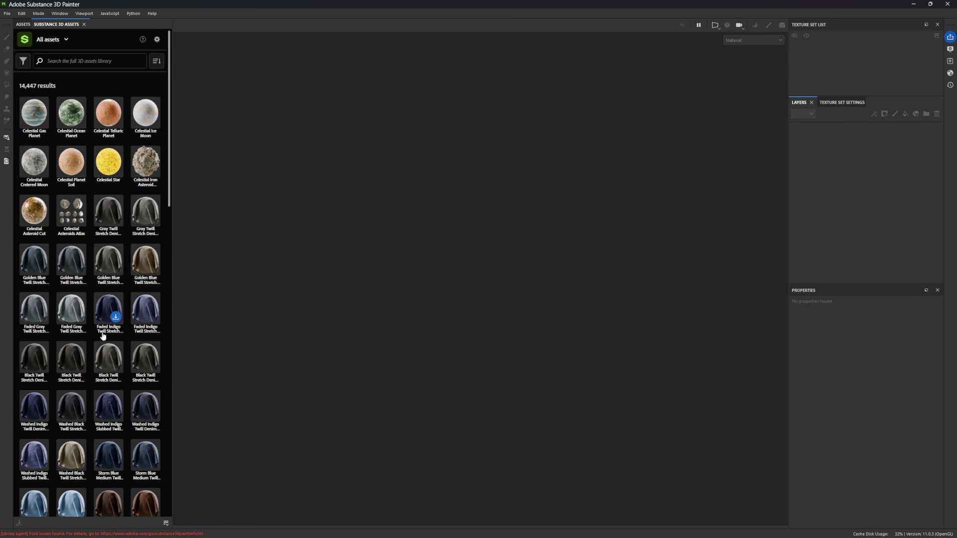
scroll(75, 264, down, 5)
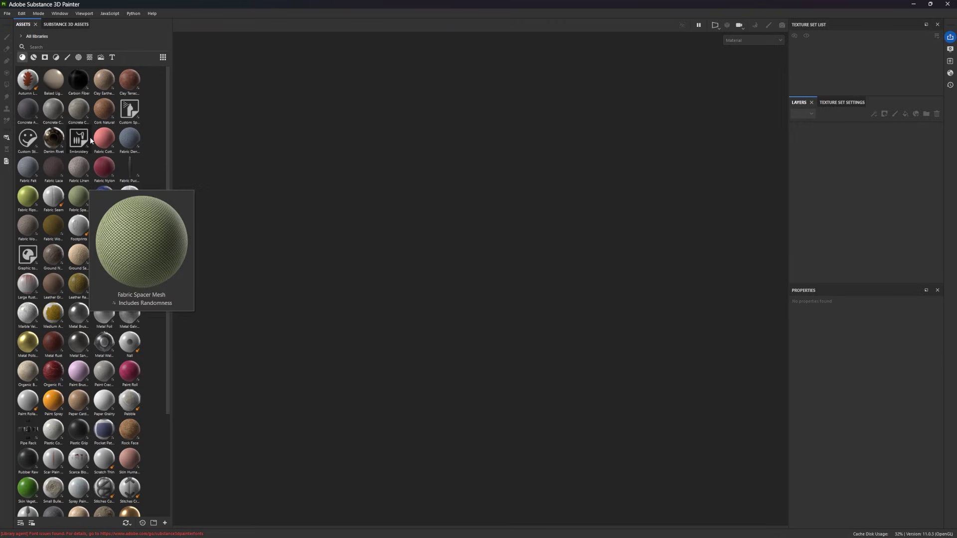
mouse_move(128, 136)
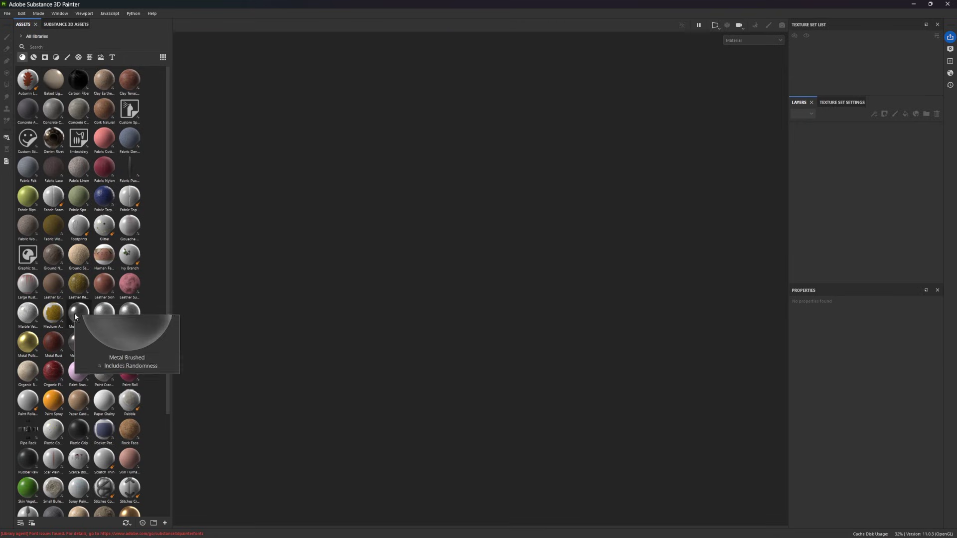
mouse_move(82, 278)
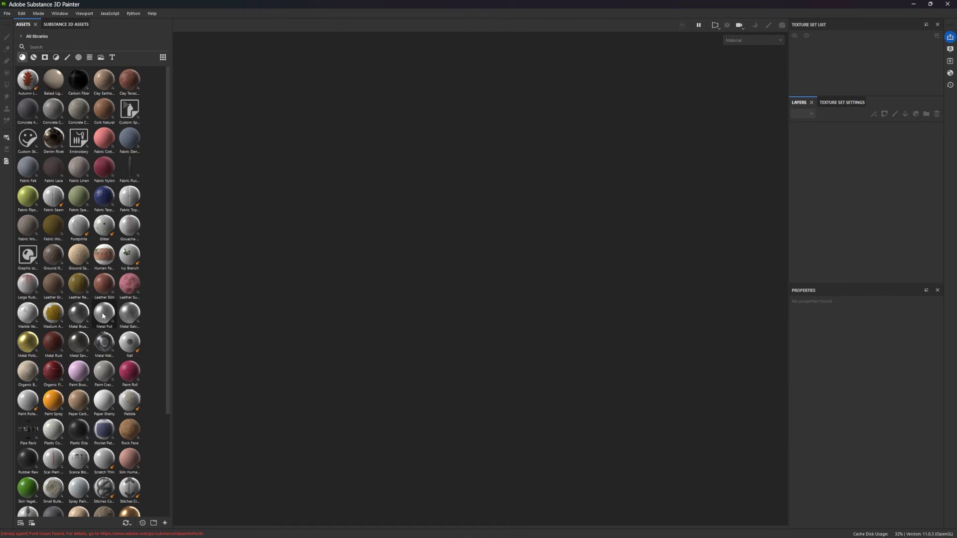
mouse_move(81, 313)
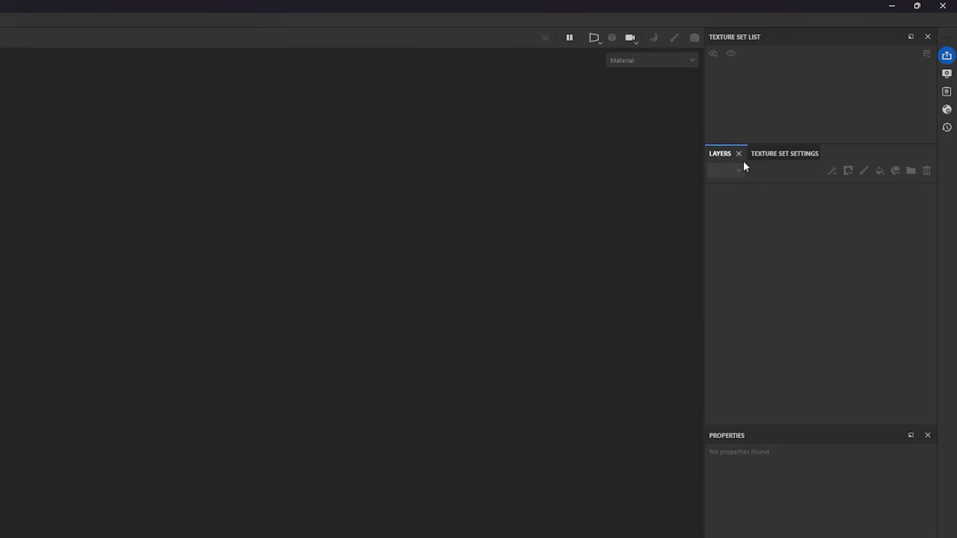
Look over Texture Set Settings and Layers, then Display Settings and Shader Settings.
click(785, 154)
click(720, 155)
click(947, 74)
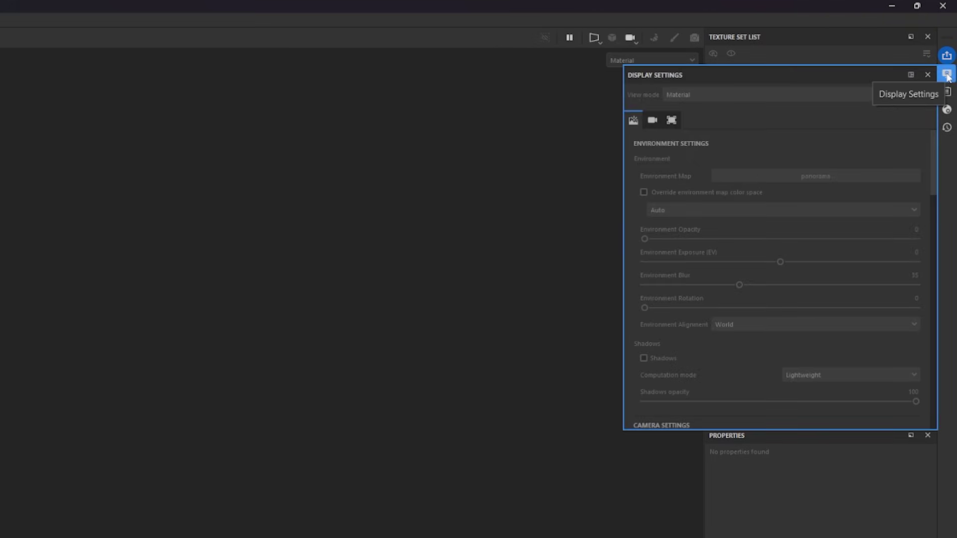
click(947, 74)
click(947, 110)
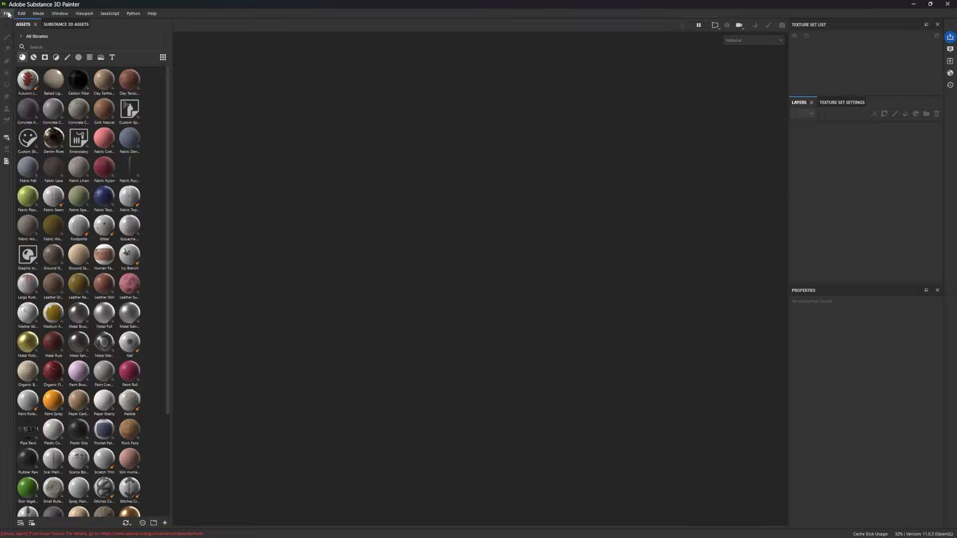
Create a new project from MedievalHammer_Low.fbx, keeping the OpenGL normal map format.
click(8, 13)
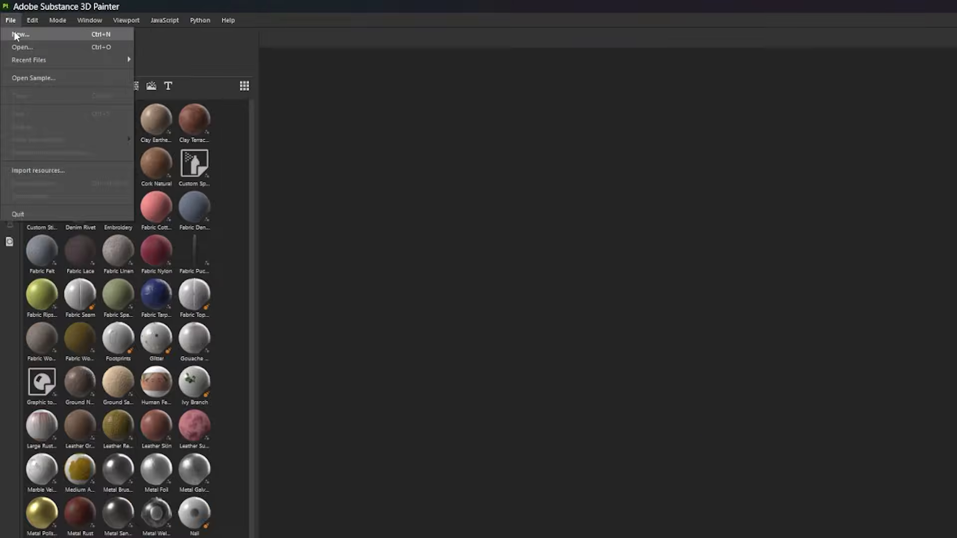
click(99, 36)
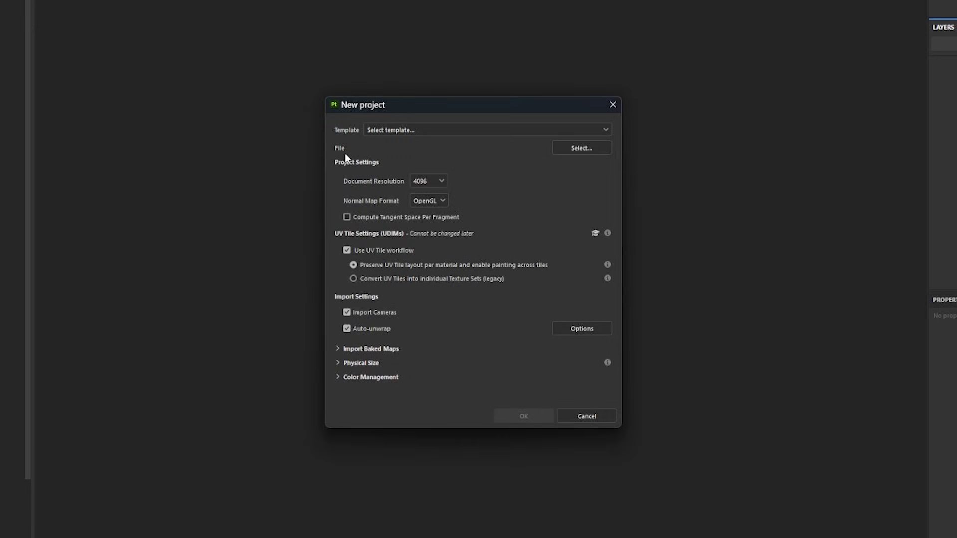
click(574, 148)
click(275, 273)
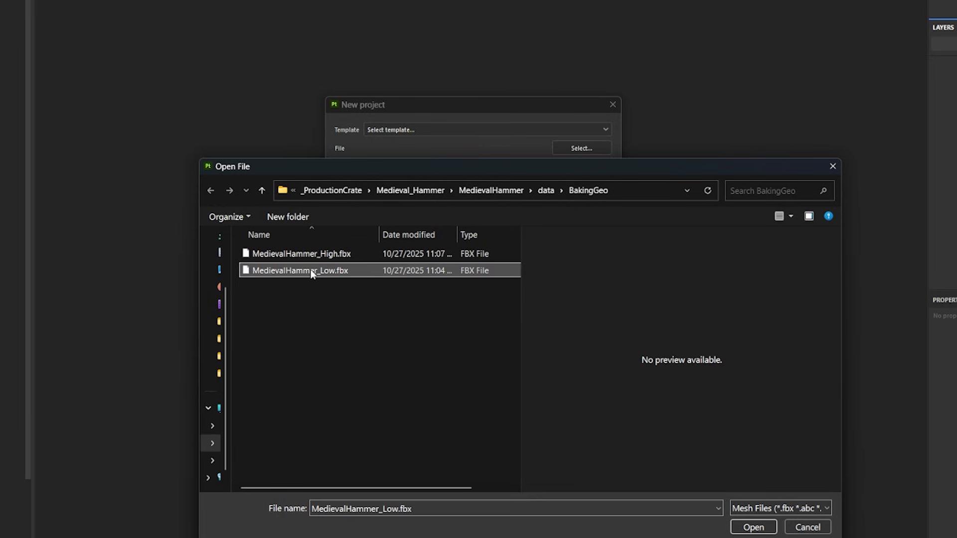
click(753, 527)
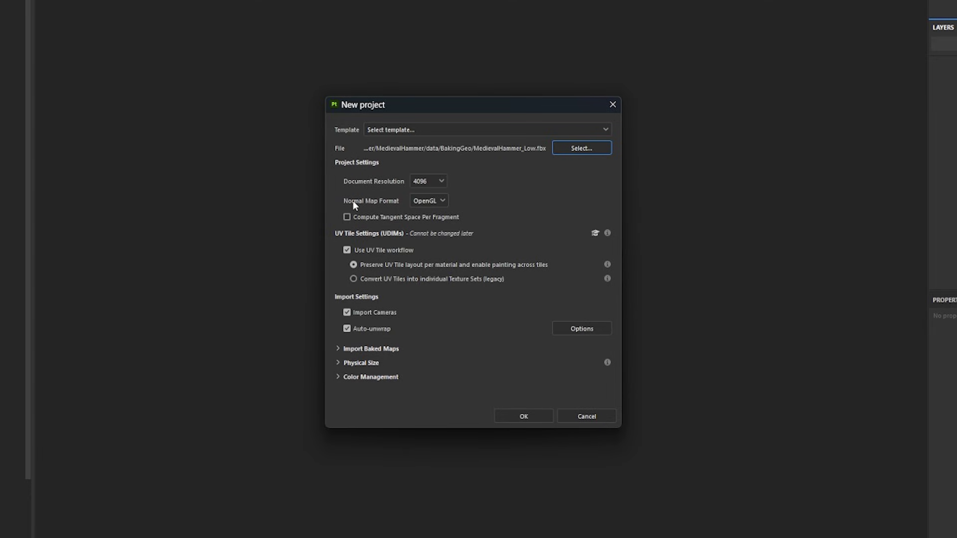
click(434, 202)
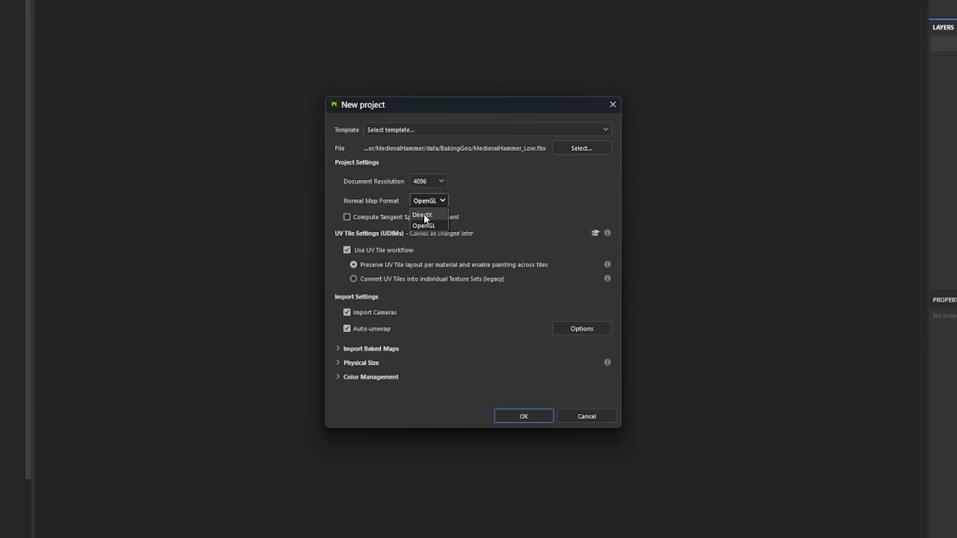
click(474, 195)
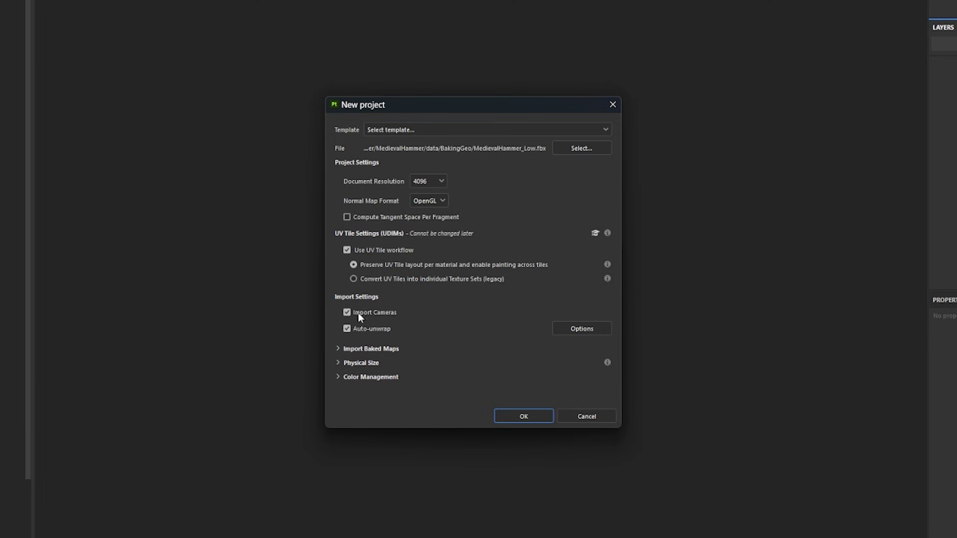
click(524, 416)
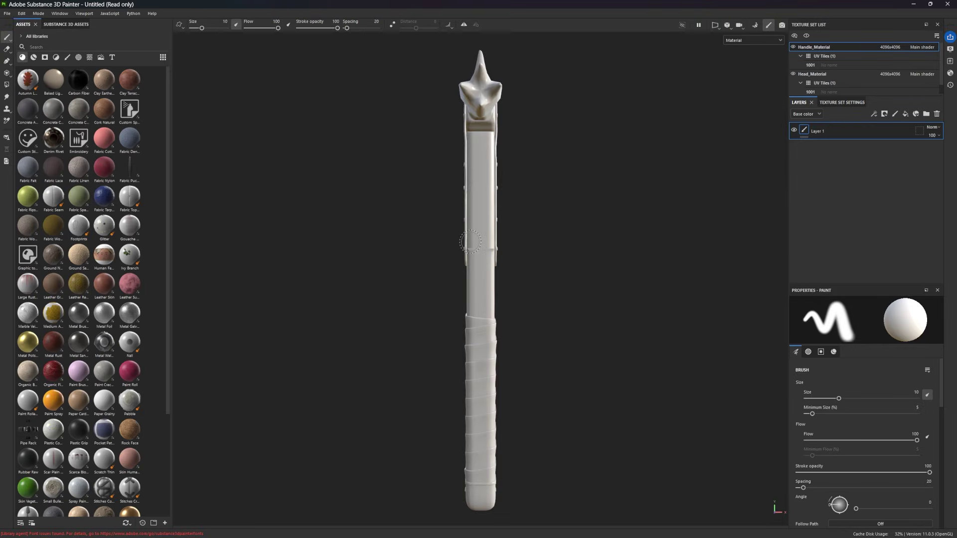
key(F1)
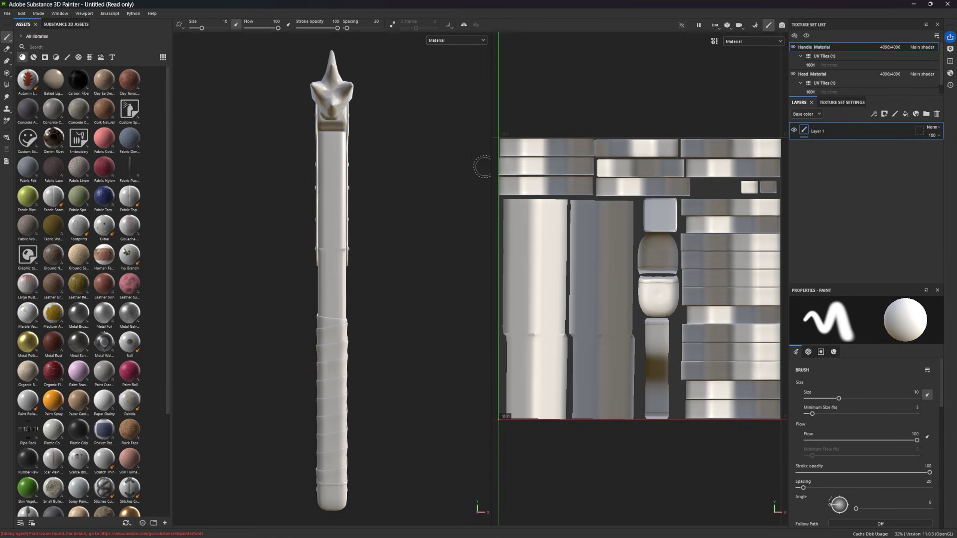
key(F2)
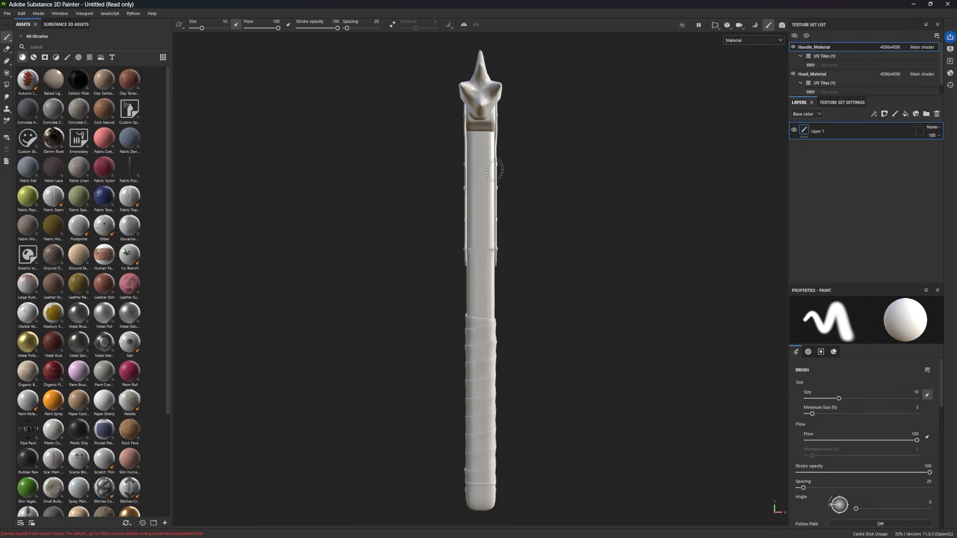
key(F3)
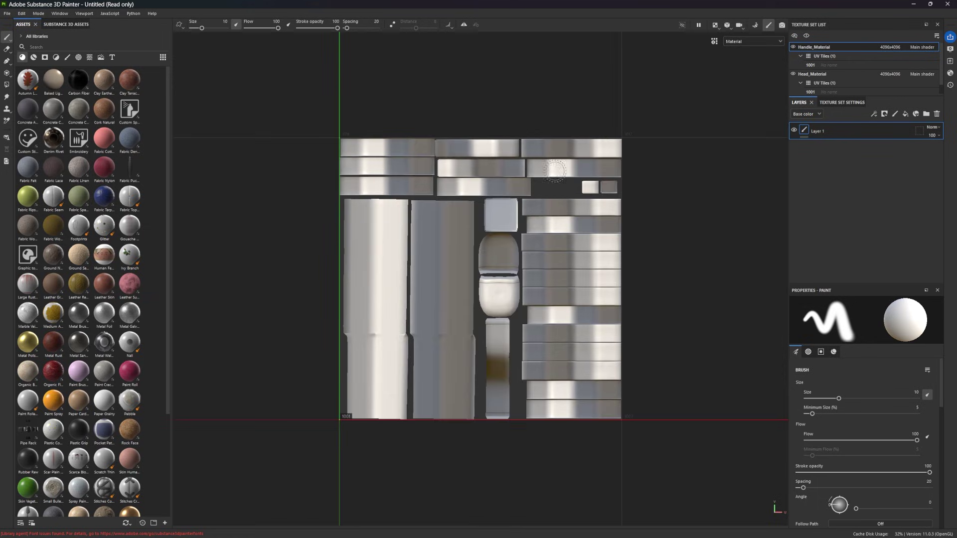
key(F2)
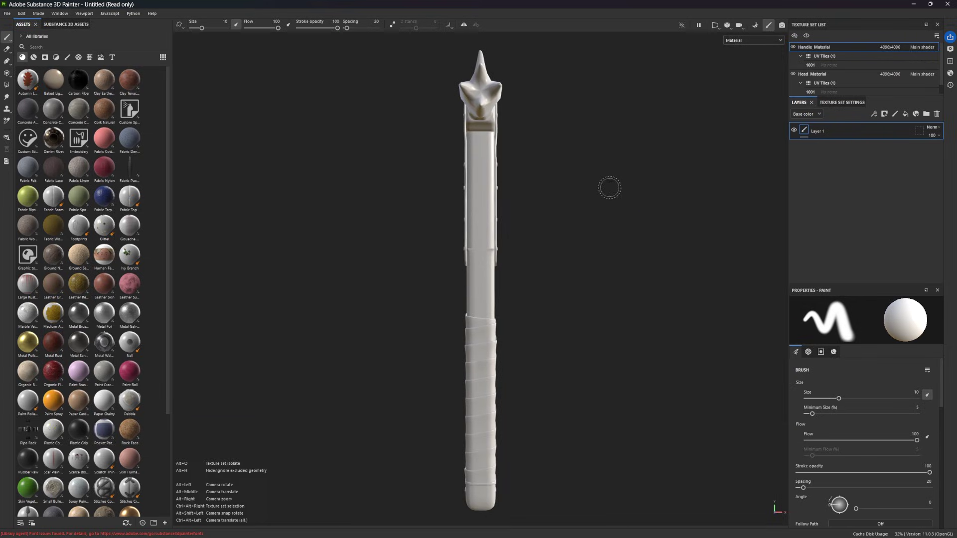
alt+drag(608, 187, 237, 154)
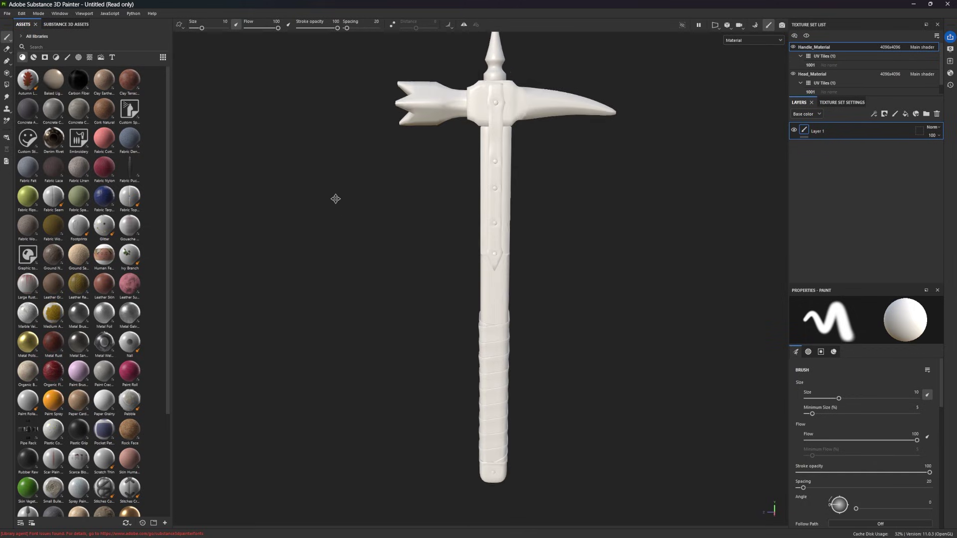
alt+middle_drag(335, 203, 366, 256)
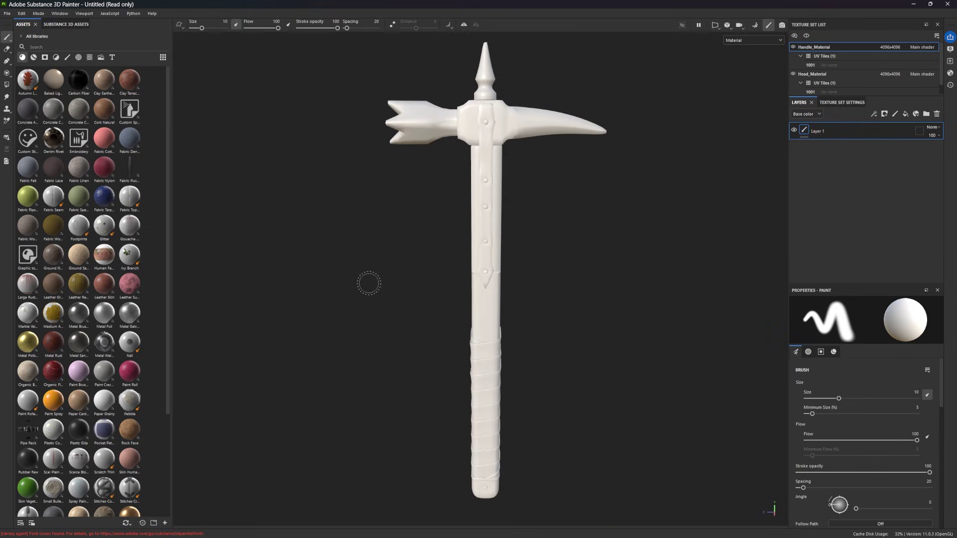
alt+right_drag(372, 274, 420, 425)
mouse_move(421, 426)
alt+mouse_down()
mouse_move(412, 278)
mouse_move(394, 239)
mouse_move(404, 289)
mouse_move(791, 294)
mouse_move(433, 304)
alt+mouse_up()
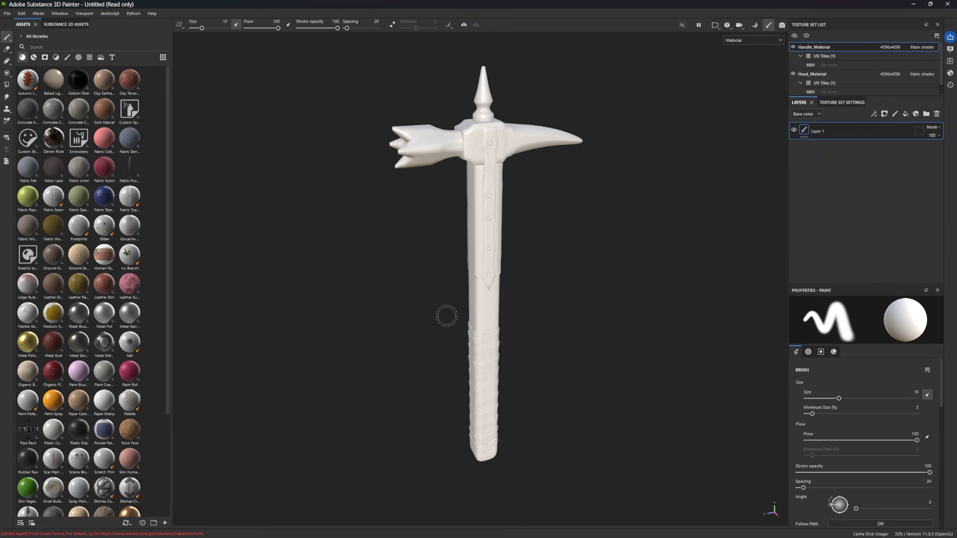
alt+drag(437, 282, 483, 280)
key(f)
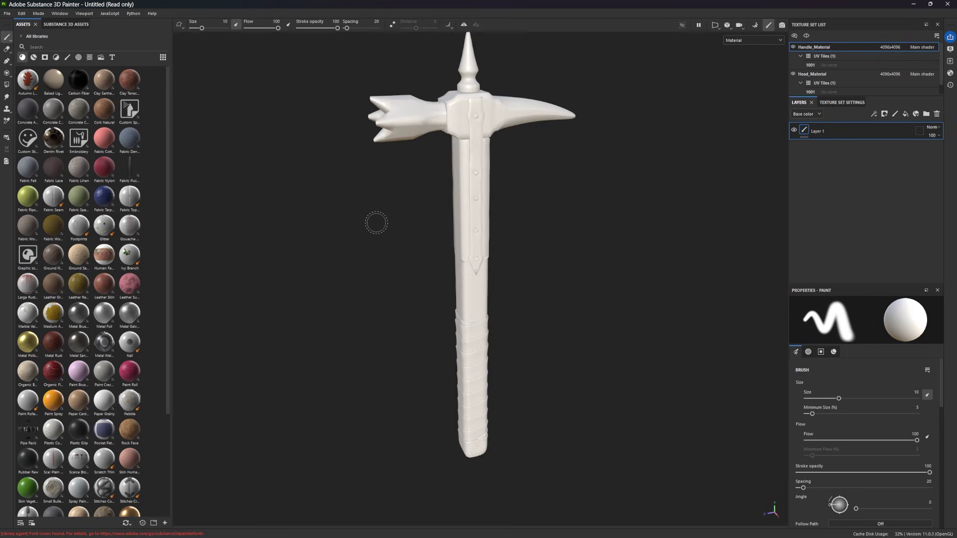
alt+drag(376, 220, 577, 316)
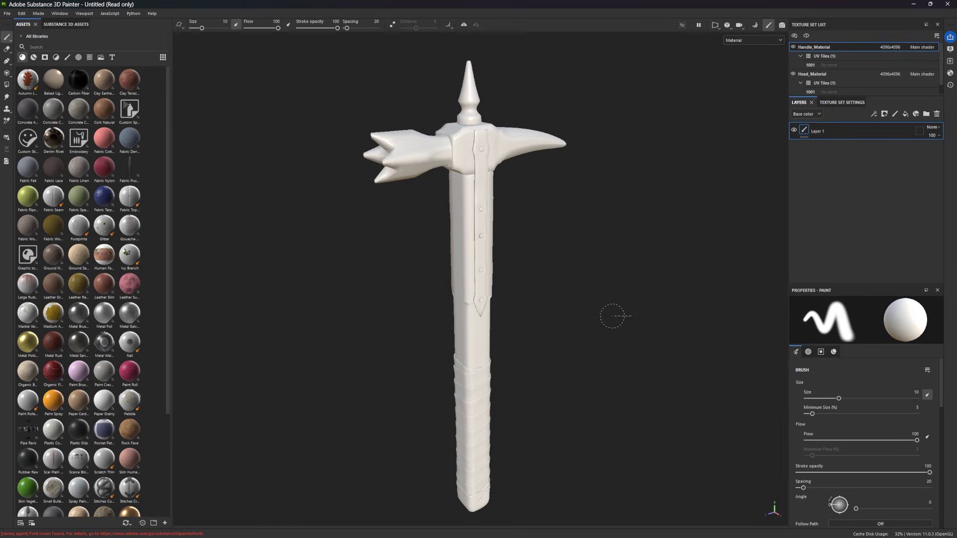
mouse_move(613, 314)
shift+right_down()
mouse_move(630, 299)
mouse_move(654, 305)
mouse_move(626, 289)
mouse_move(653, 271)
mouse_move(581, 286)
mouse_move(605, 275)
shift+right_up()
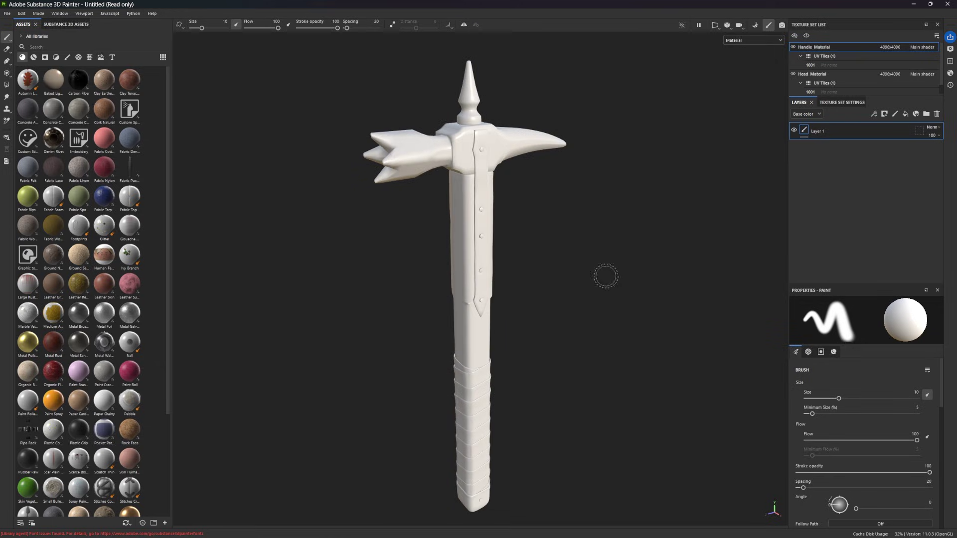
key(F1)
shift+right_drag(551, 330, 549, 325)
key(F2)
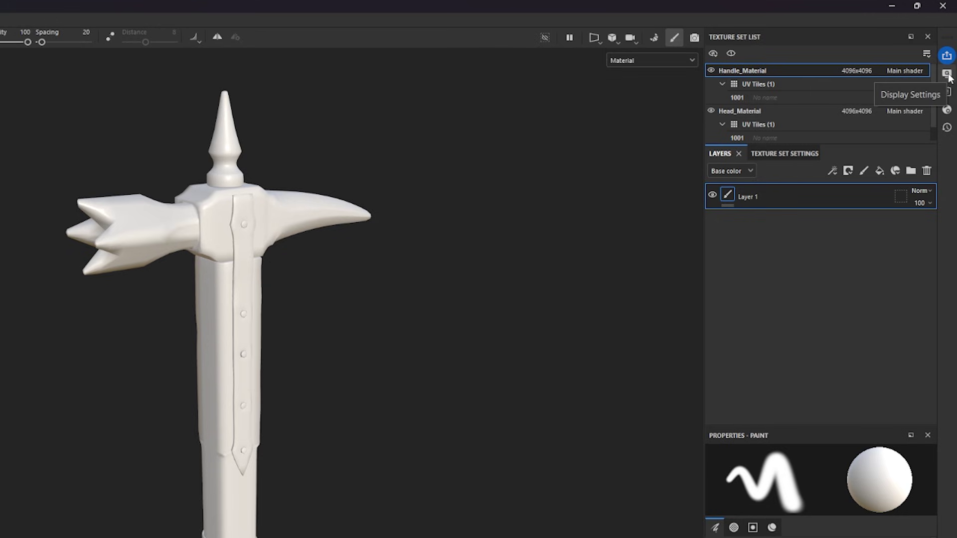
Try the Bus Garage environment map and rotate its lighting around the hammer.
click(947, 74)
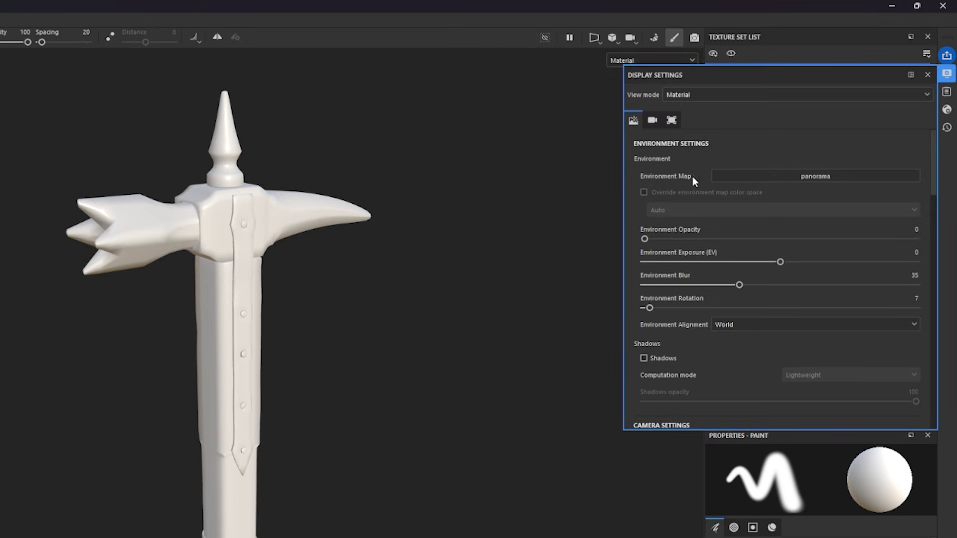
click(733, 178)
mouse_move(807, 282)
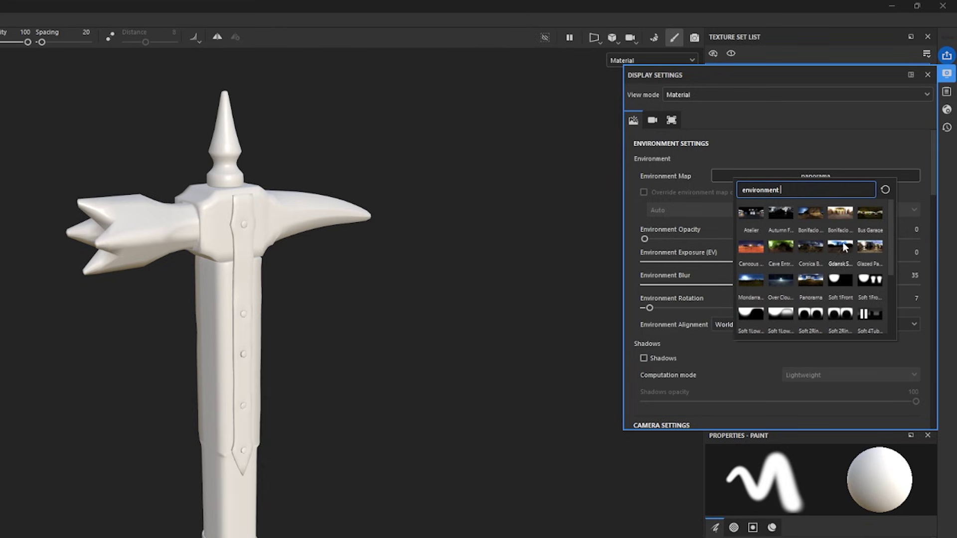
click(870, 213)
shift+right_drag(521, 344, 470, 366)
Switch to the Studio Tomoco environment map and set its rotation to 20.
click(816, 176)
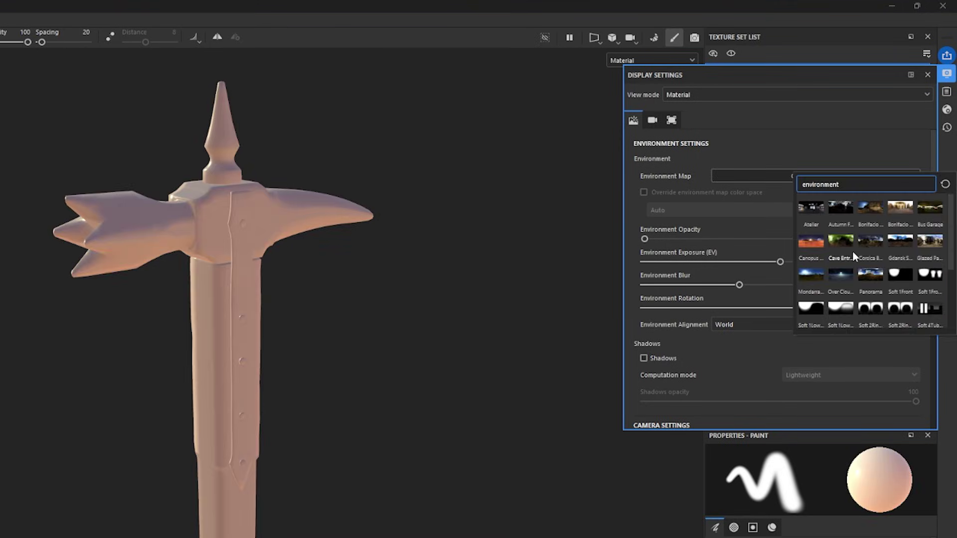
scroll(852, 250, down, 3)
mouse_move(902, 277)
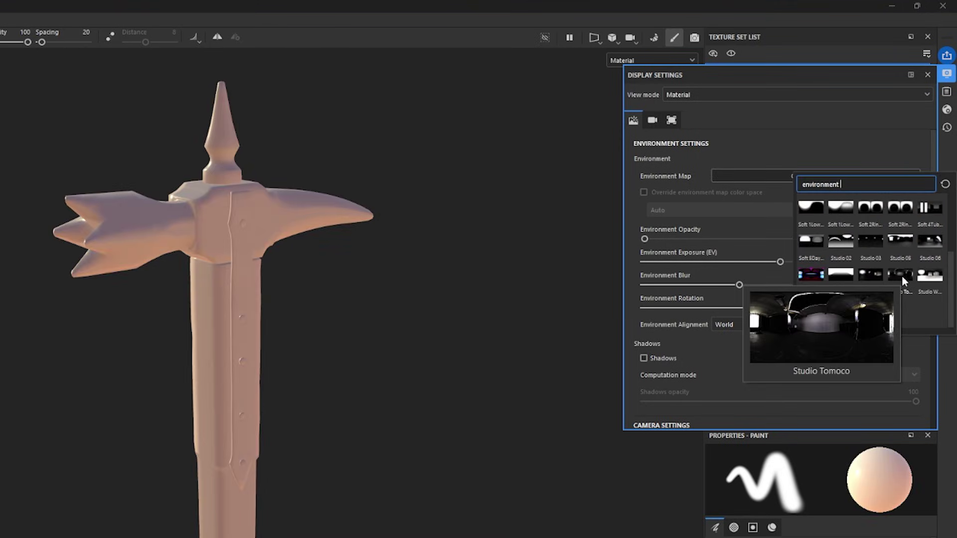
click(901, 275)
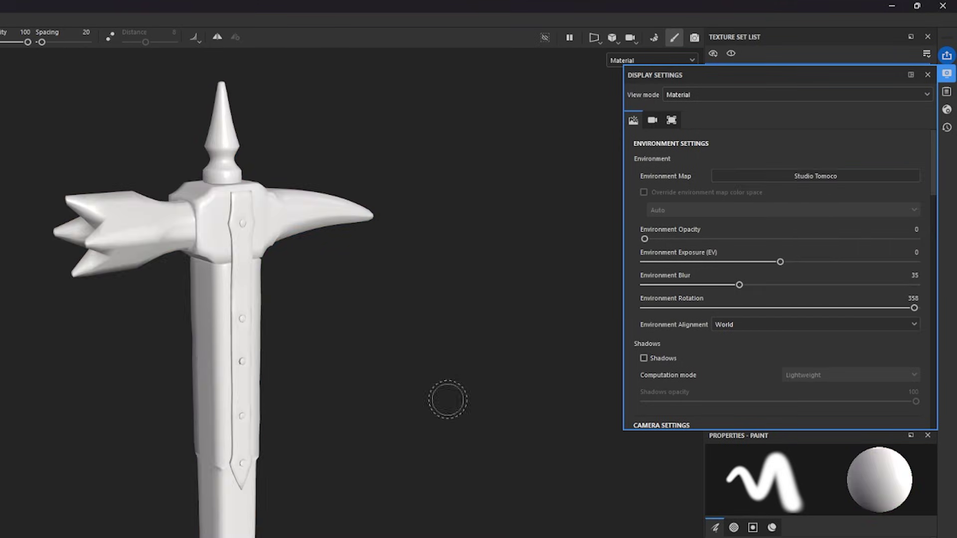
shift+right_drag(299, 486, 367, 494)
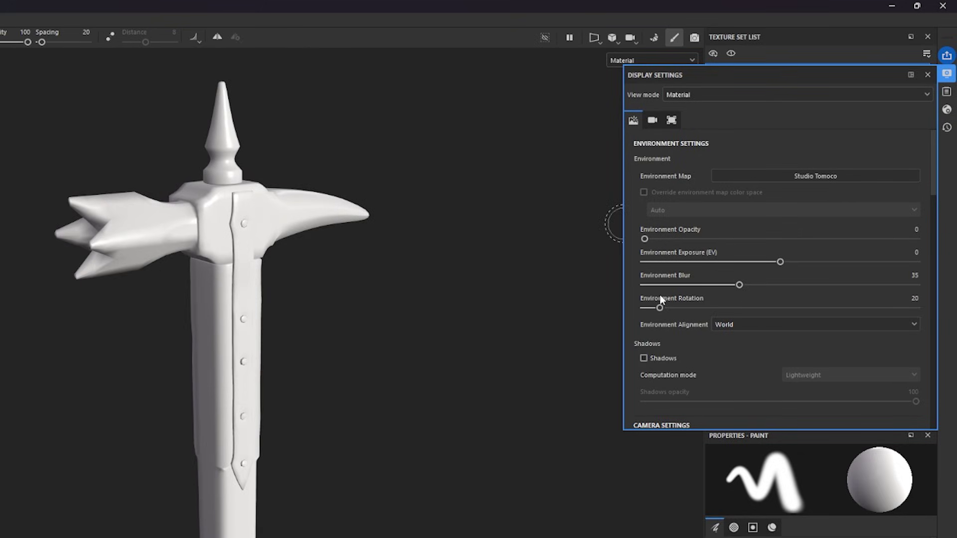
Enable viewport shadows at 61 opacity and rotate the environment lighting.
click(644, 359)
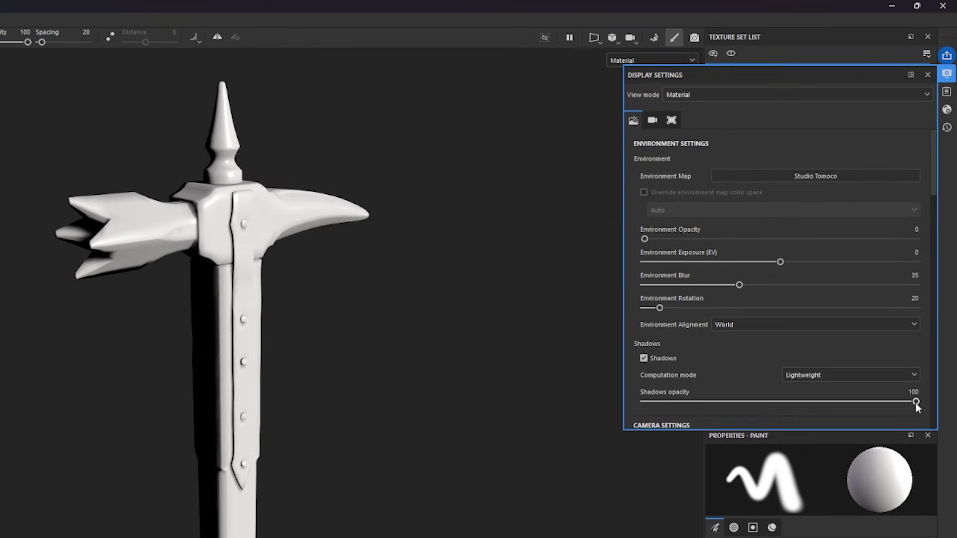
drag(916, 401, 810, 413)
mouse_move(487, 417)
shift+right_down()
mouse_move(368, 417)
mouse_move(457, 421)
mouse_move(299, 401)
shift+right_up()
mouse_move(60, 447)
alt+mouse_down()
mouse_move(299, 463)
mouse_move(600, 450)
alt+mouse_up()
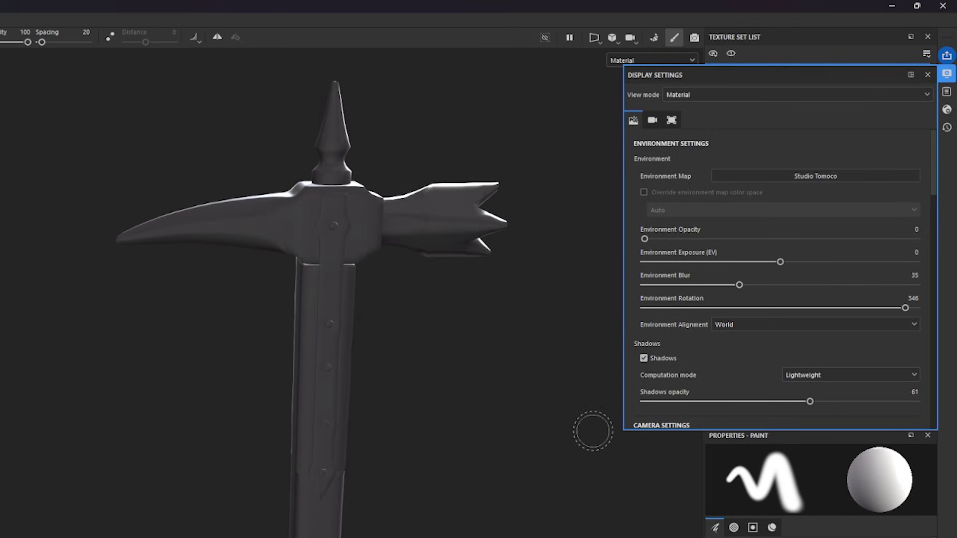
mouse_move(513, 470)
shift+right_down()
mouse_move(449, 444)
mouse_move(474, 447)
shift+right_up()
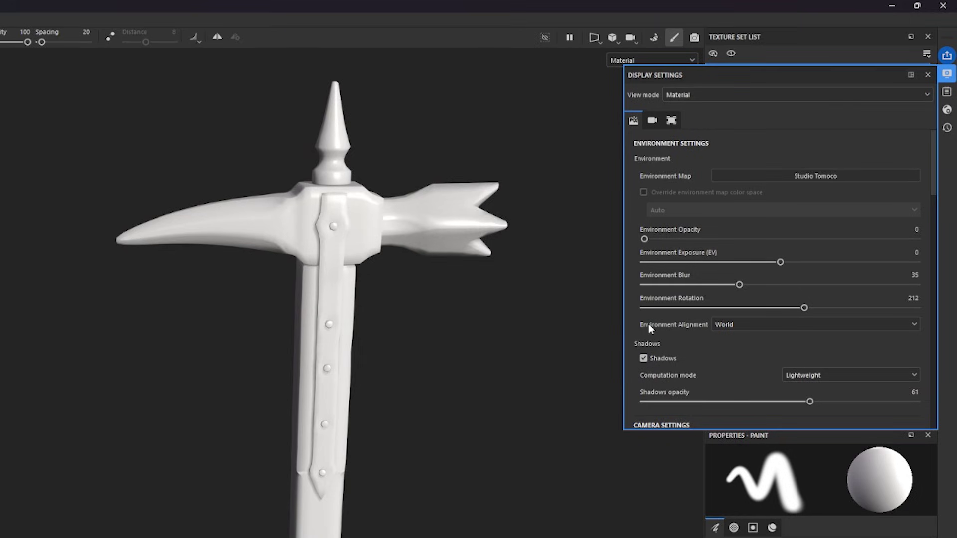
Set Environment Alignment to Camera with the environment rotation at 293.
click(727, 324)
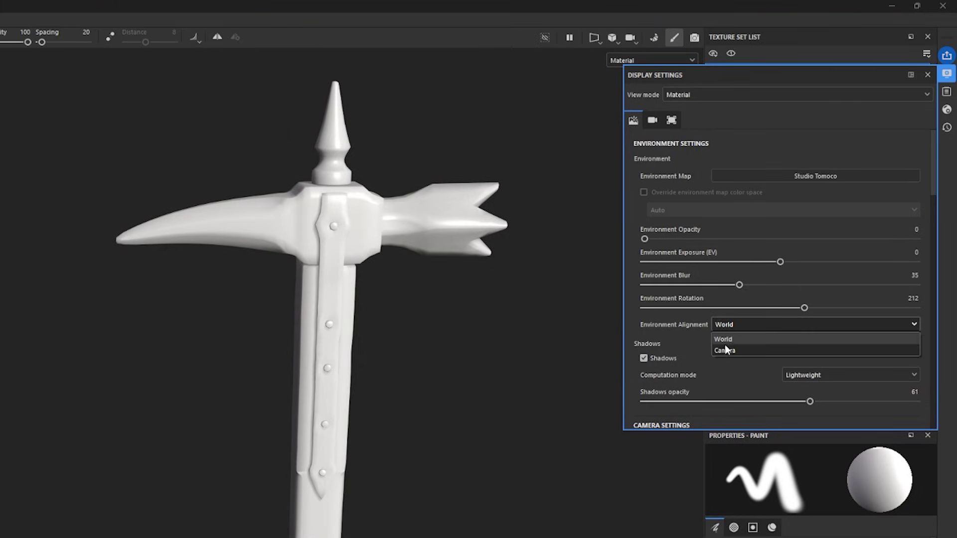
click(724, 348)
shift+right_drag(240, 383, 267, 389)
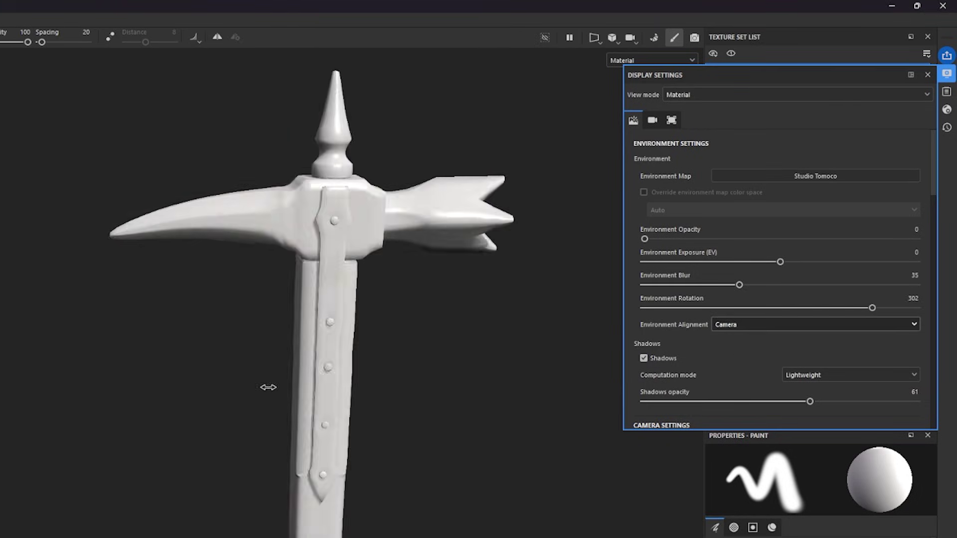
mouse_move(262, 386)
alt+mouse_down()
mouse_move(338, 428)
mouse_move(234, 422)
mouse_move(248, 436)
mouse_move(371, 438)
mouse_move(45, 451)
mouse_move(335, 448)
mouse_move(336, 427)
mouse_move(151, 417)
mouse_move(272, 523)
mouse_move(78, 440)
mouse_move(141, 387)
mouse_move(184, 434)
alt+mouse_up()
Set the camera focal length to 70 mm (13° field of view) and frame the hammer.
scroll(678, 244, down, 5)
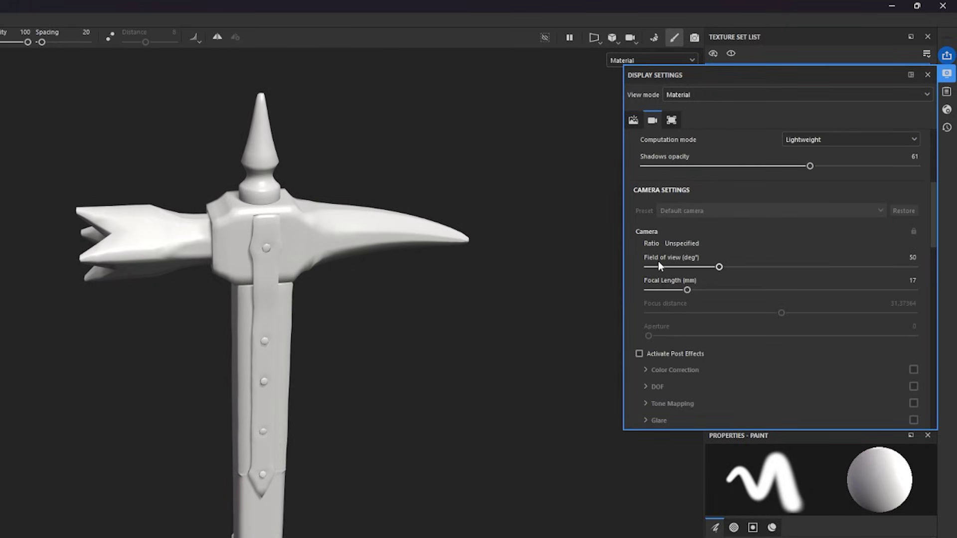
drag(687, 289, 672, 290)
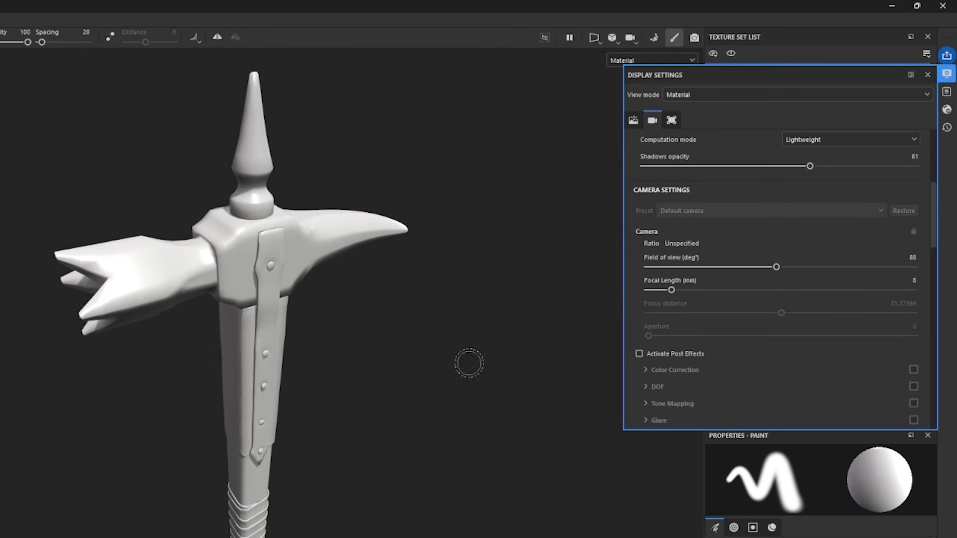
alt+right_drag(466, 362, 294, 463)
click(913, 280)
text(70)
key(Return)
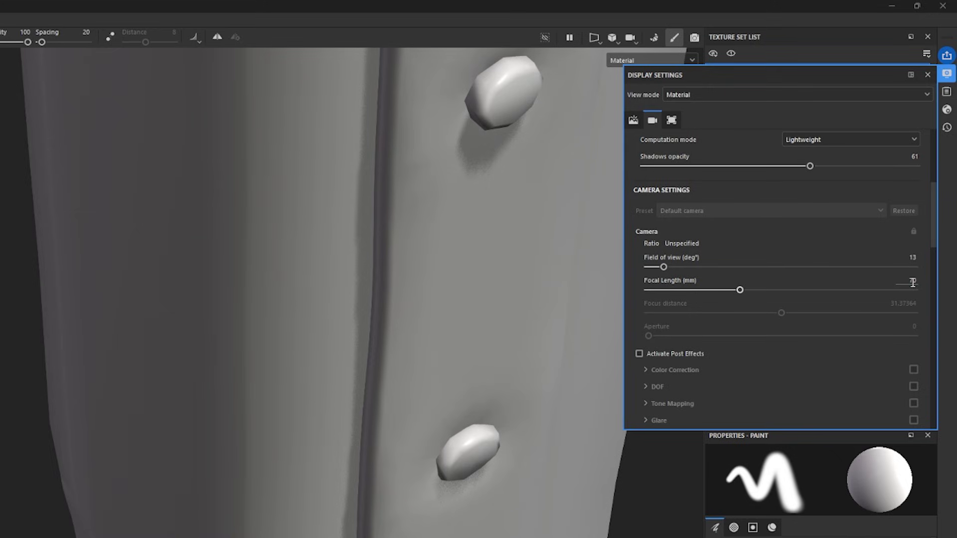
key(f)
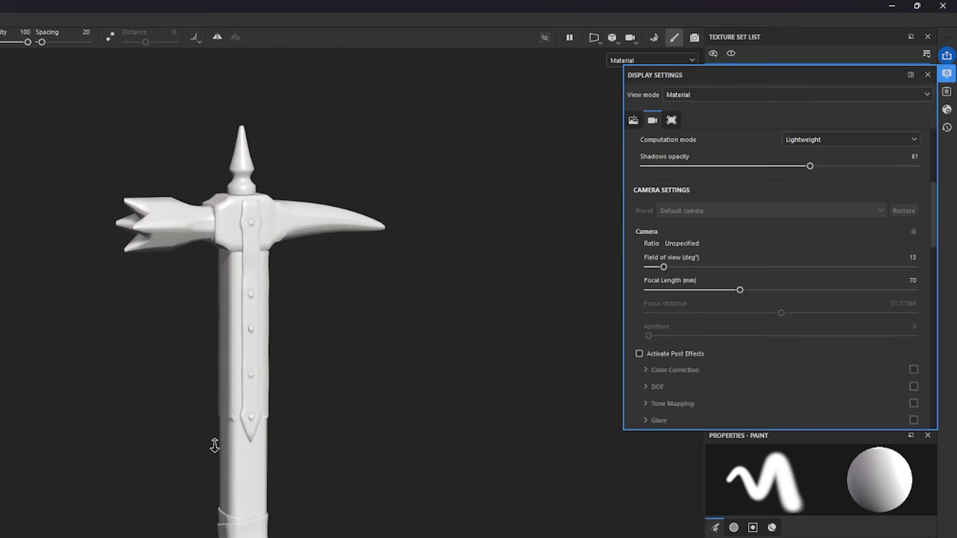
scroll(728, 325, down, 5)
scroll(649, 257, up, 2)
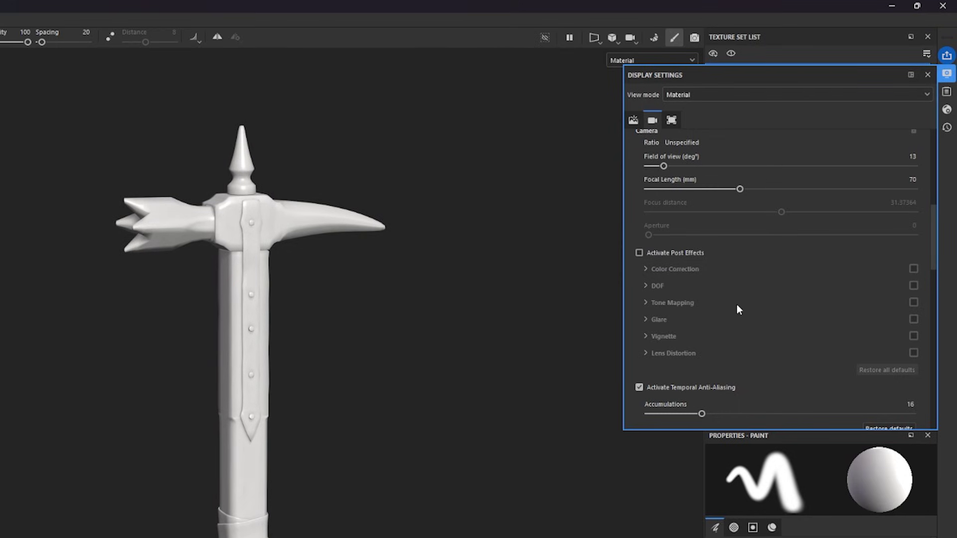
scroll(737, 307, down, 5)
scroll(727, 357, up, 10)
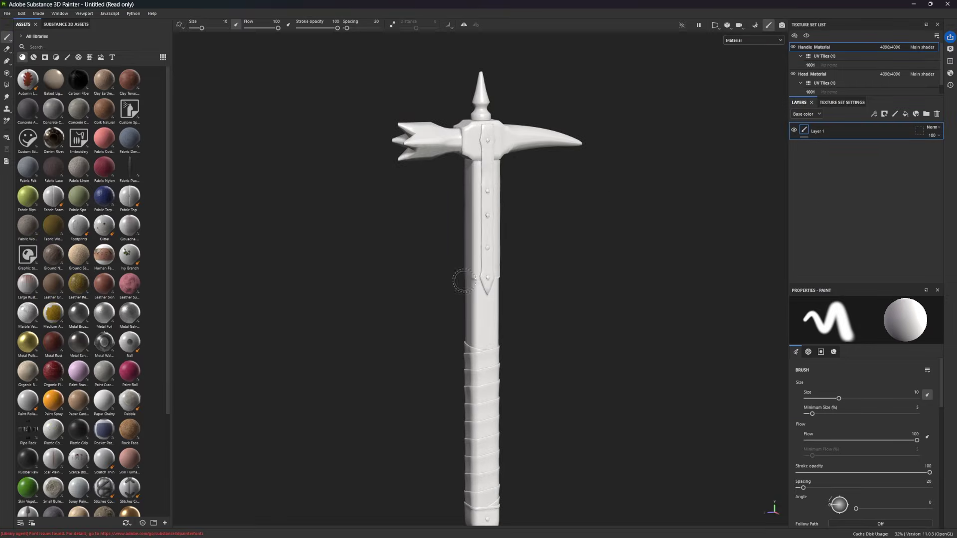
Switch to baking mode to bring up the hammer's Mesh Map Settings.
alt+drag(464, 281, 476, 289)
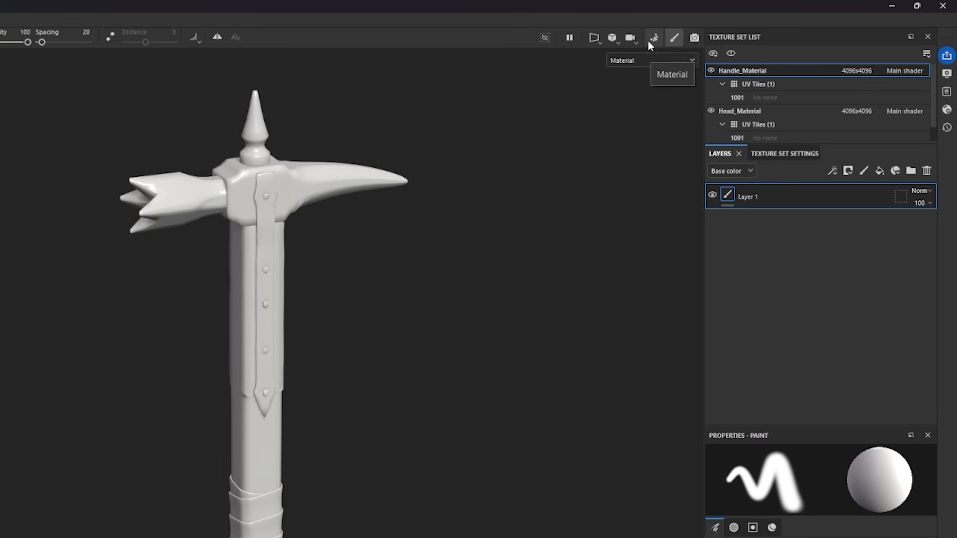
click(658, 39)
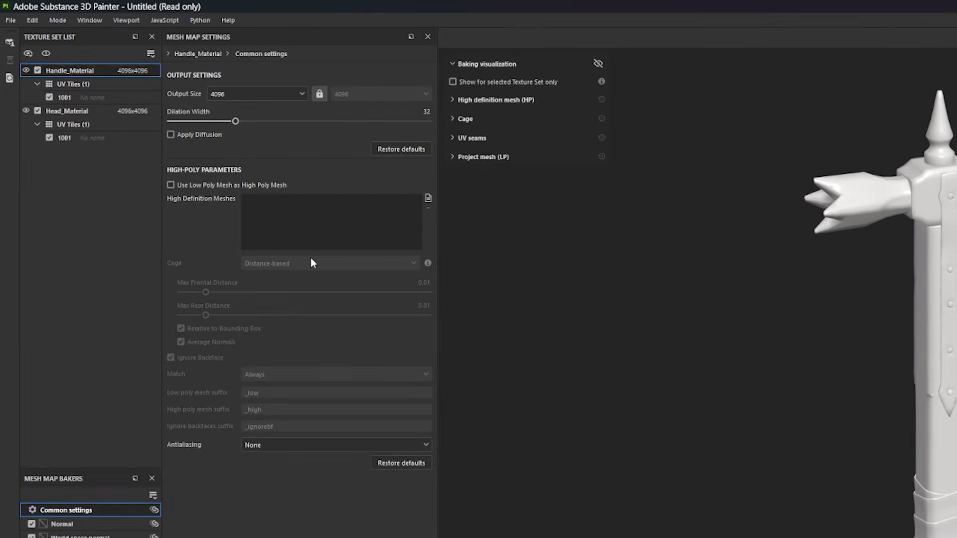
mouse_move(310, 256)
Load MedievalHammer_High.fbx as the high-definition mesh and lower Max Frontal Distance to 0.0035.
click(429, 199)
click(79, 112)
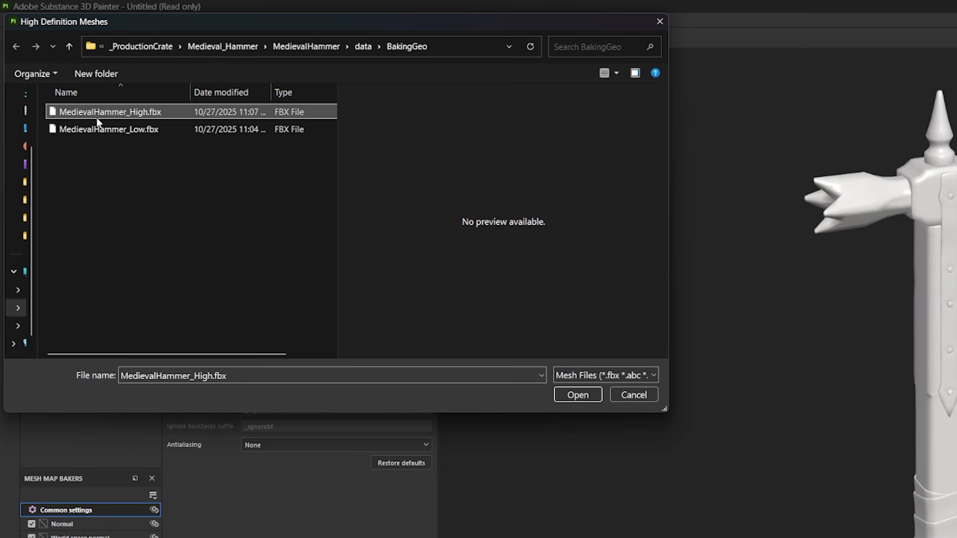
click(578, 395)
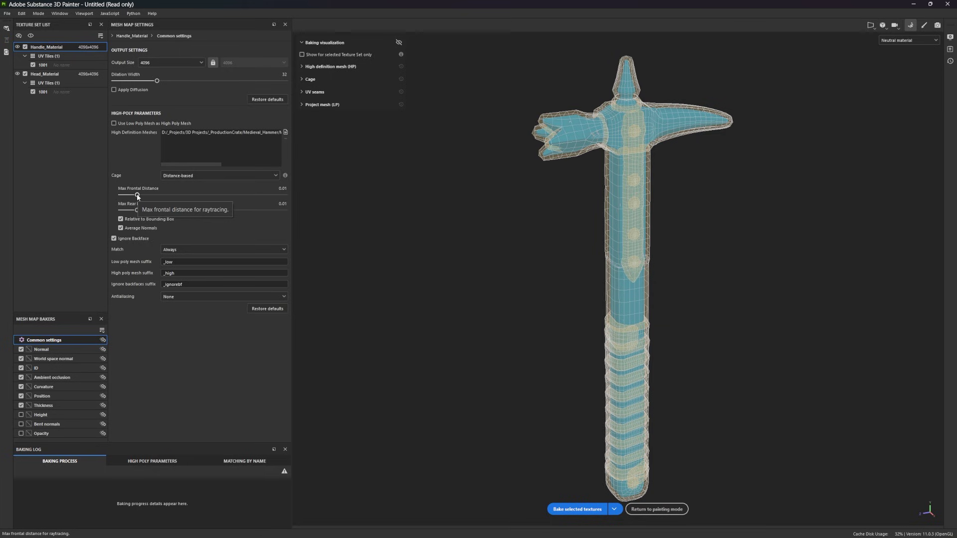
drag(138, 194, 140, 196)
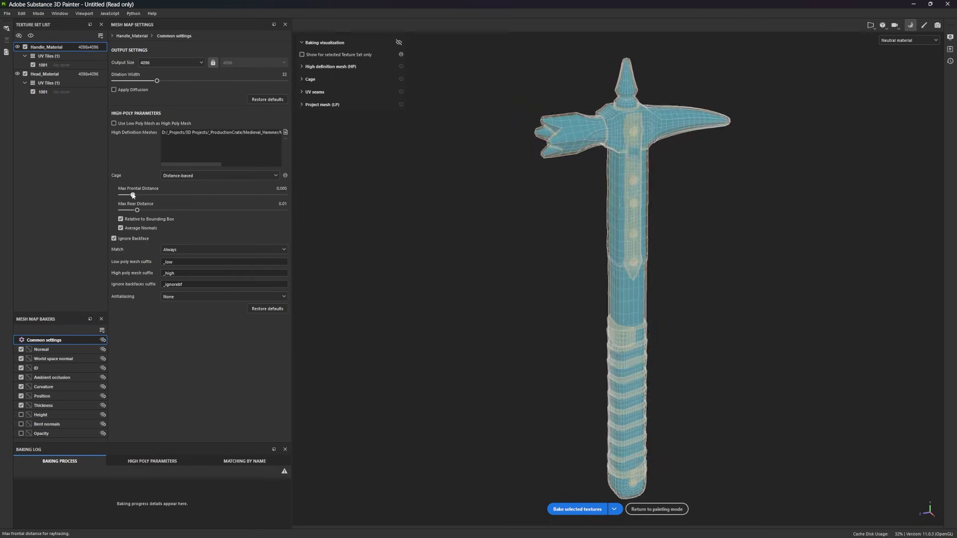
mouse_move(132, 195)
mouse_down()
mouse_move(122, 195)
mouse_move(130, 195)
mouse_up()
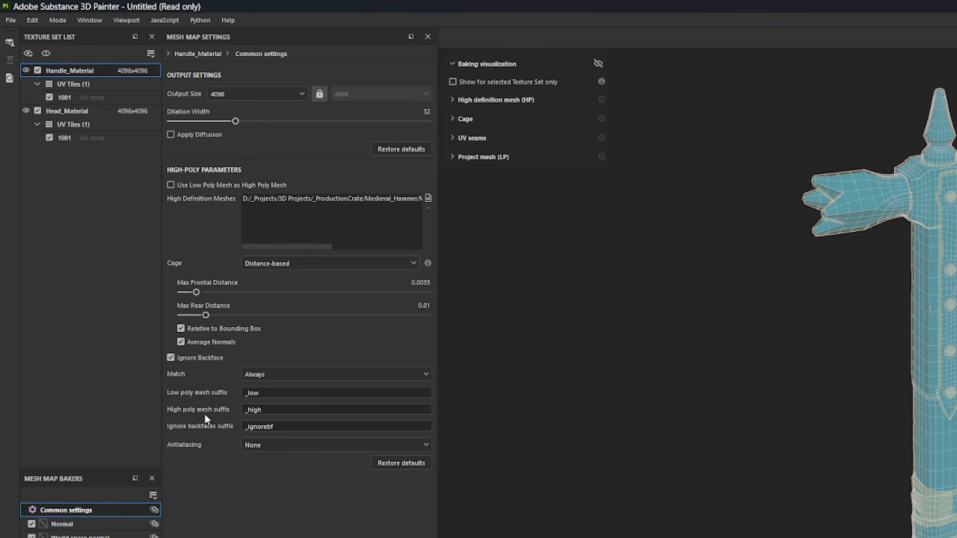
Compare the low-poly suffix with the object names Rivets_Low, Spike_Low and HandleCap_Low.
click(254, 394)
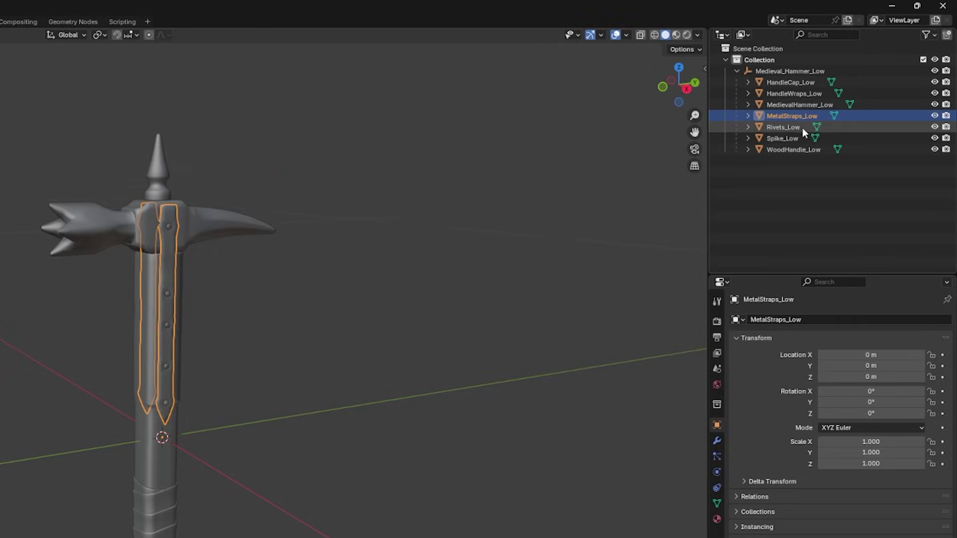
click(799, 128)
click(797, 139)
click(799, 84)
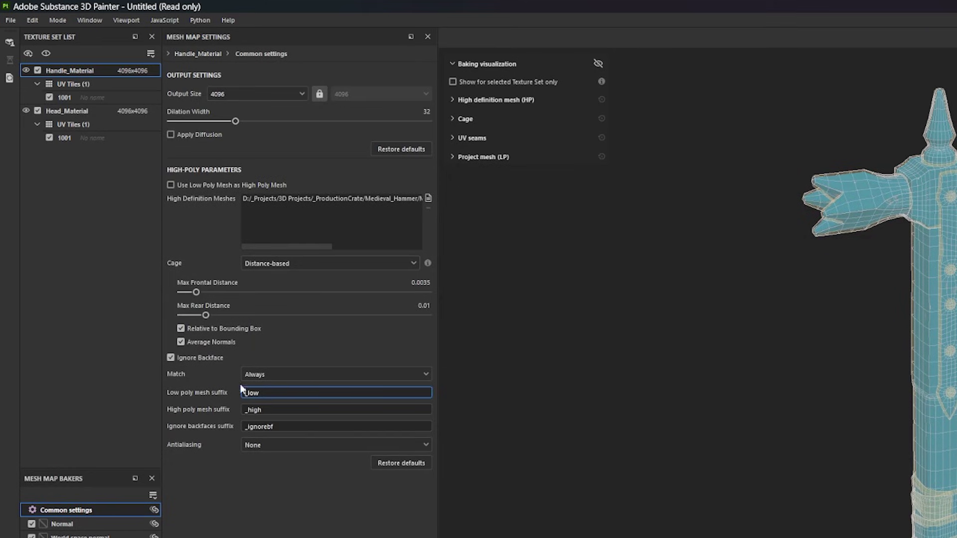
Capitalise the bake matching suffixes to _Low and _High to match the hammer's object names.
click(254, 393)
key(BackSpace)
text(L)
key(Tab)
click(251, 410)
key(BackSpace)
text(H)
key(Return)
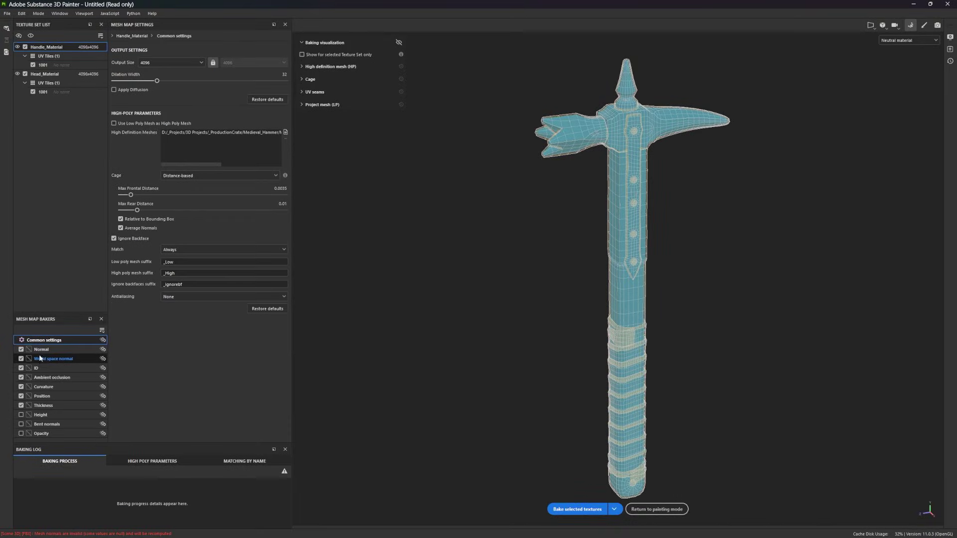
Set the ID baker's Color Source to Mesh ID / Polygroup.
click(37, 368)
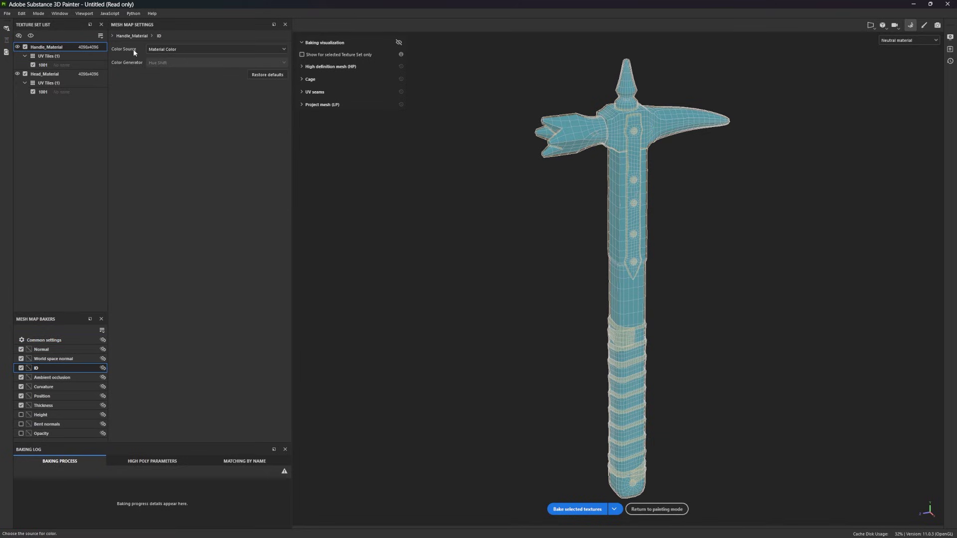
click(162, 49)
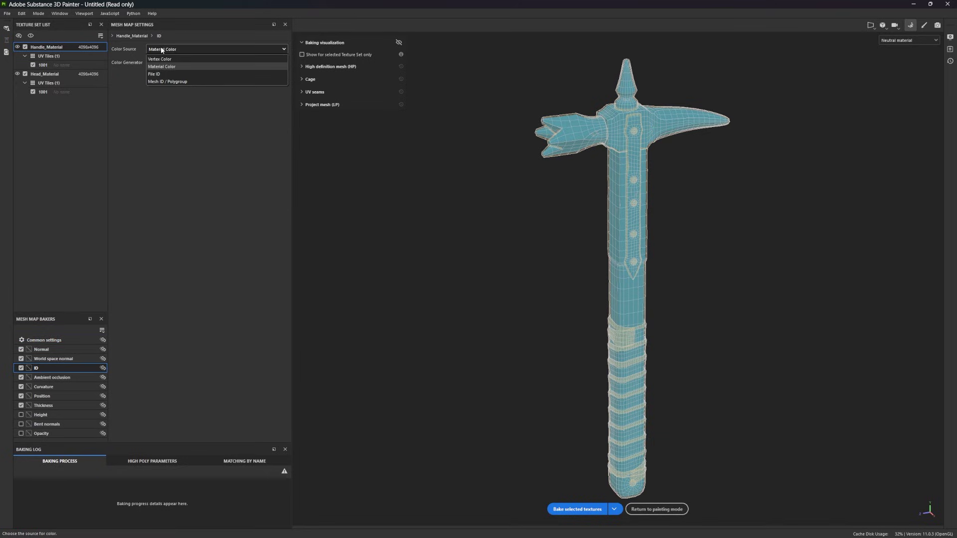
click(160, 82)
Raise Secondary Rays to 256 for Ambient occlusion, Curvature and Thickness bakers.
click(41, 380)
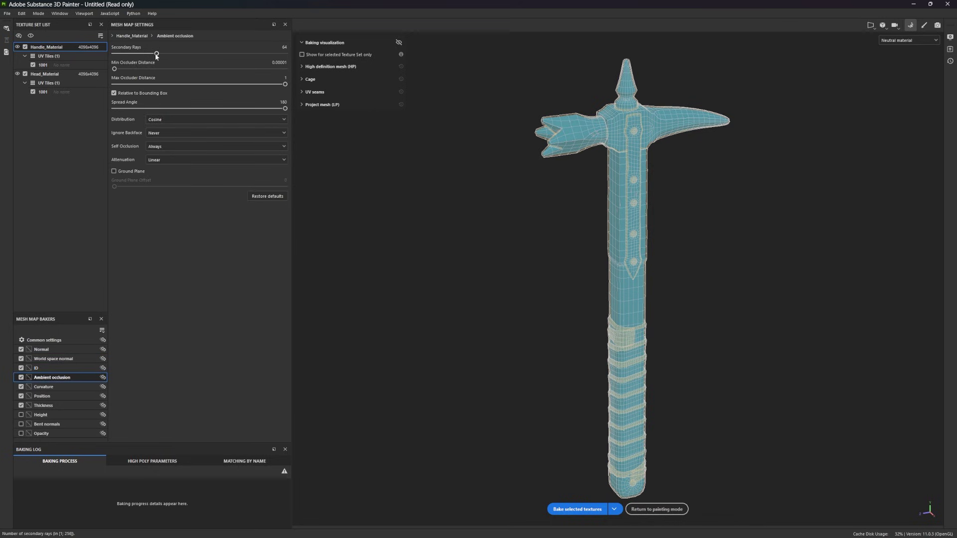
drag(156, 54, 286, 66)
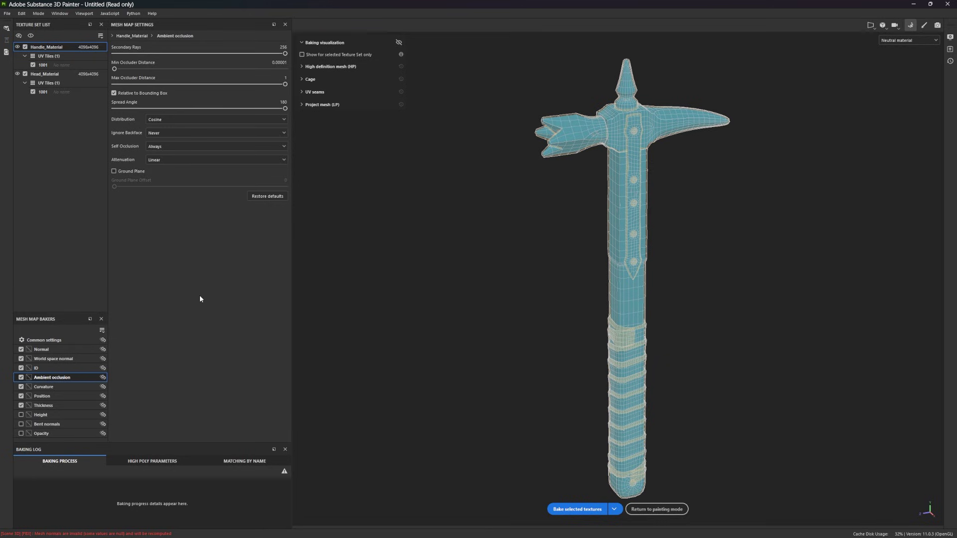
click(55, 387)
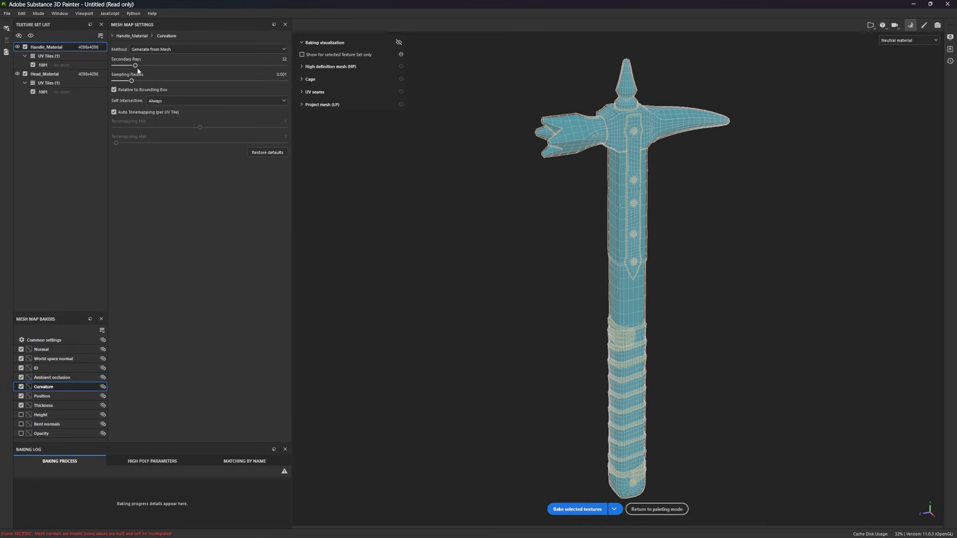
drag(136, 66, 313, 77)
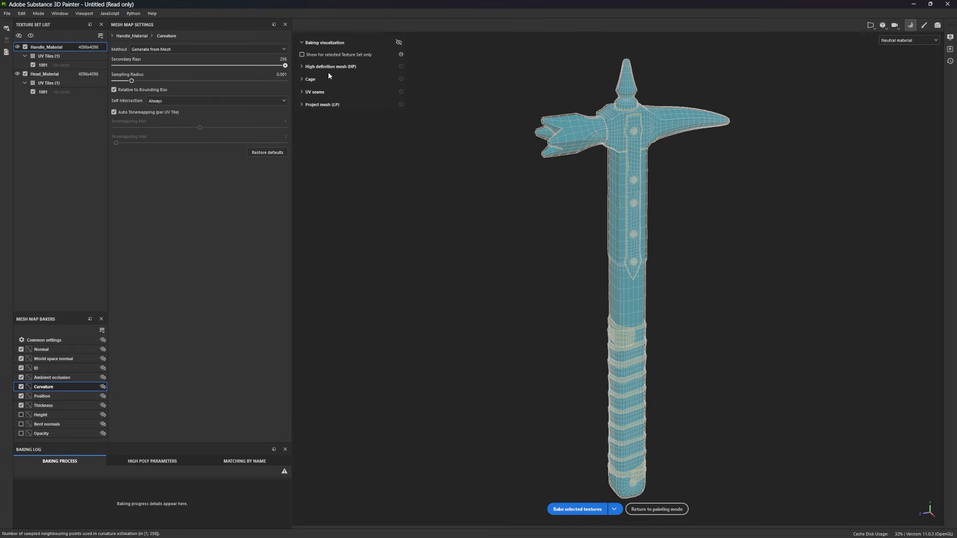
click(44, 406)
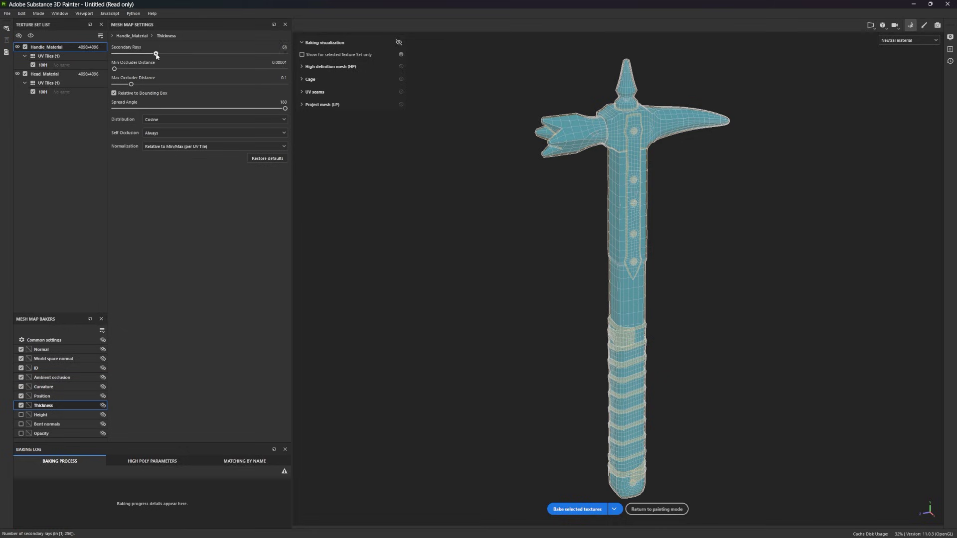
drag(157, 55, 361, 61)
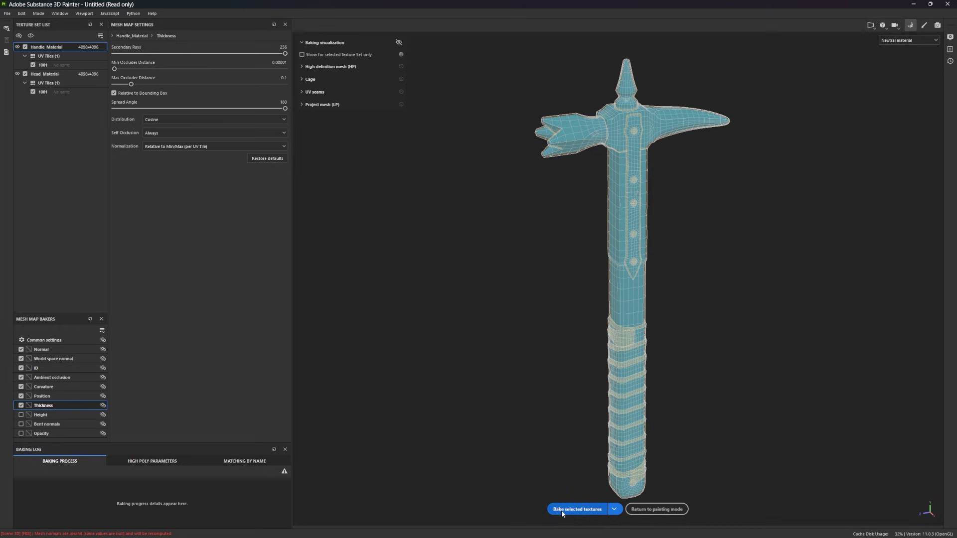
Bake the hammer's mesh maps, then switch back to Paint mode.
click(573, 509)
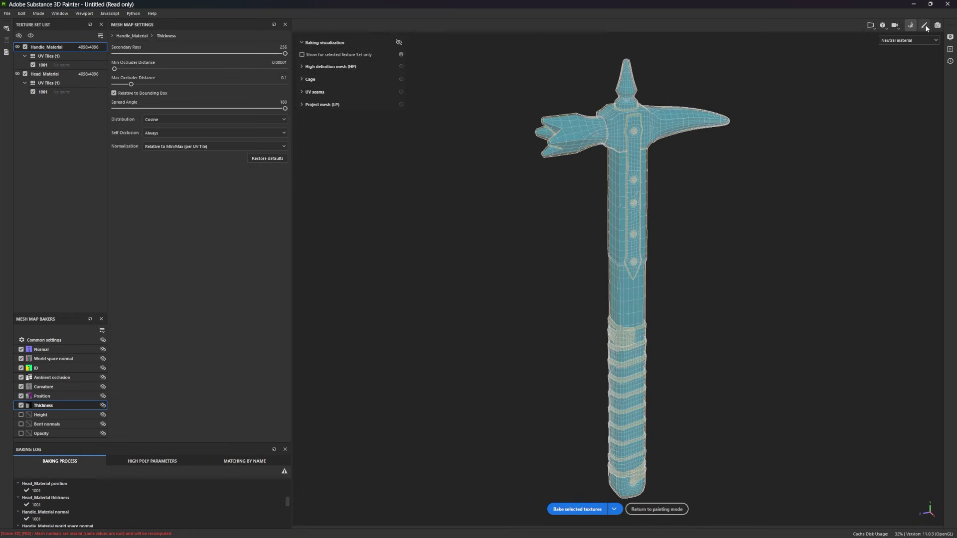
click(925, 25)
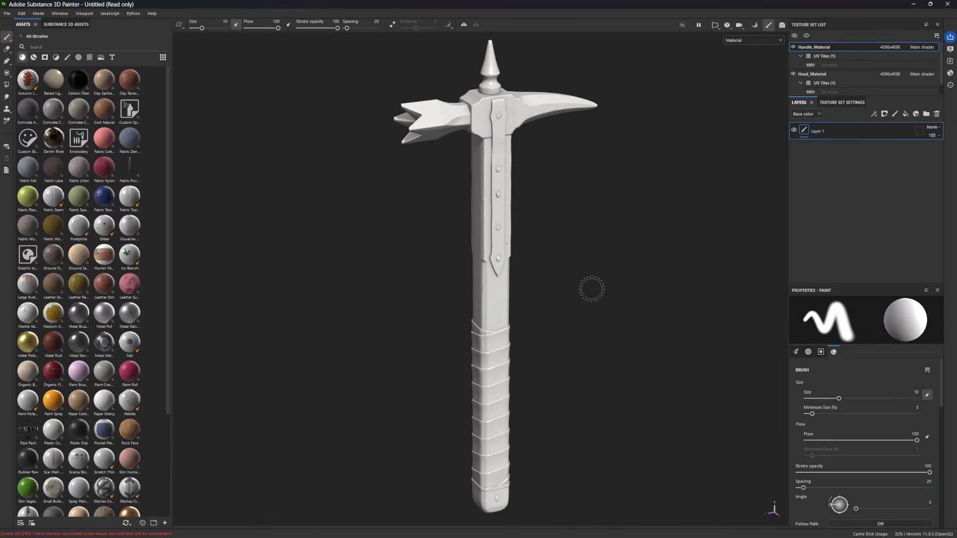
key(b)
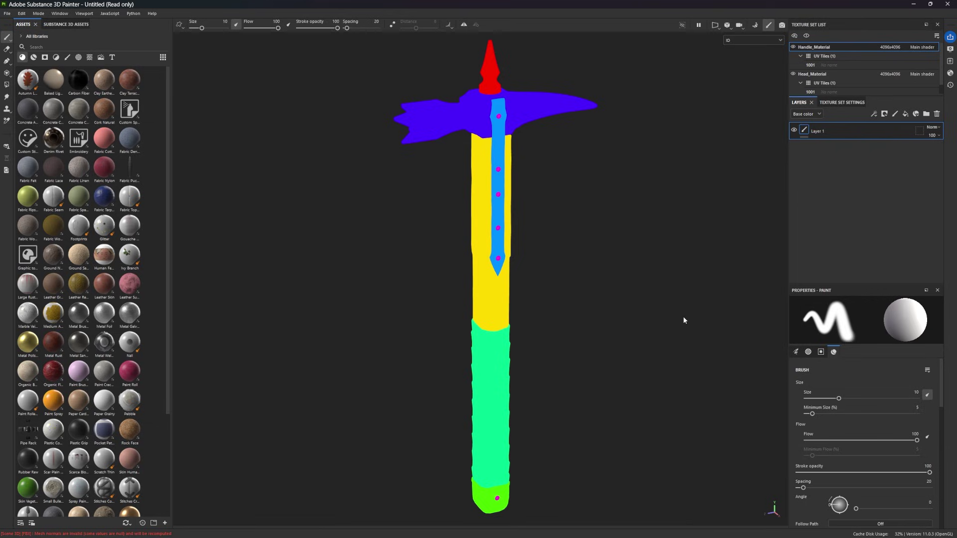
key(b)
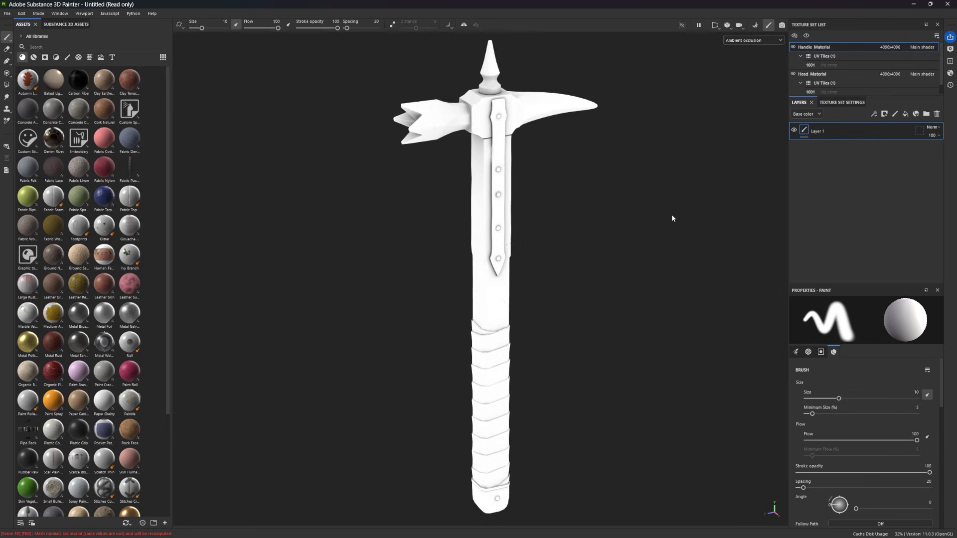
key(b)
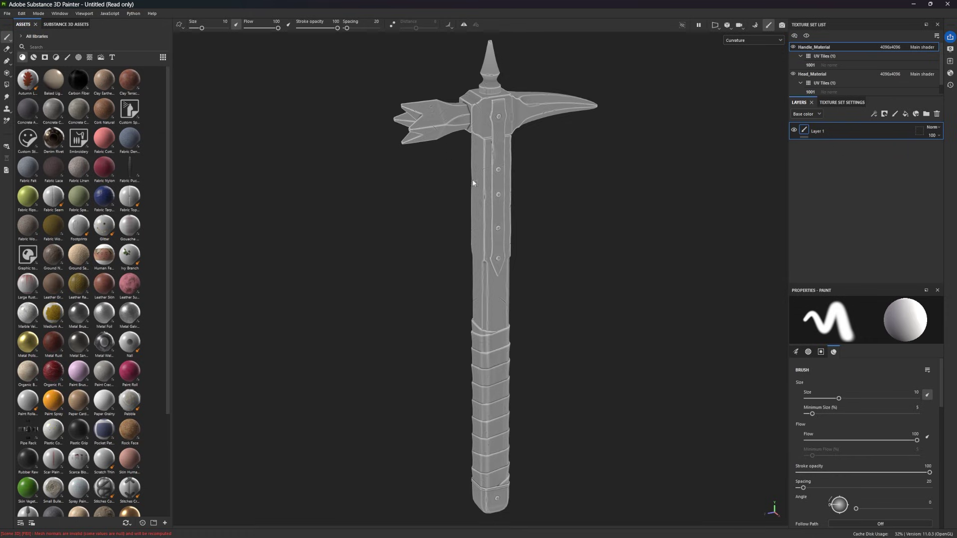
scroll(481, 226, up, 10)
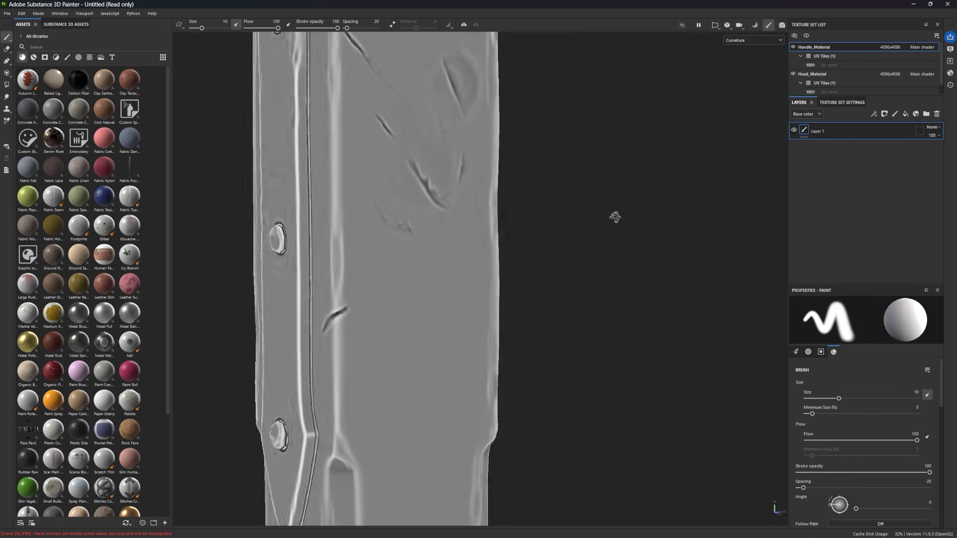
mouse_move(615, 216)
alt+mouse_down()
mouse_move(637, 205)
mouse_move(379, 408)
mouse_move(369, 228)
mouse_move(403, 277)
alt+mouse_up()
alt+right_drag(403, 278, 278, 150)
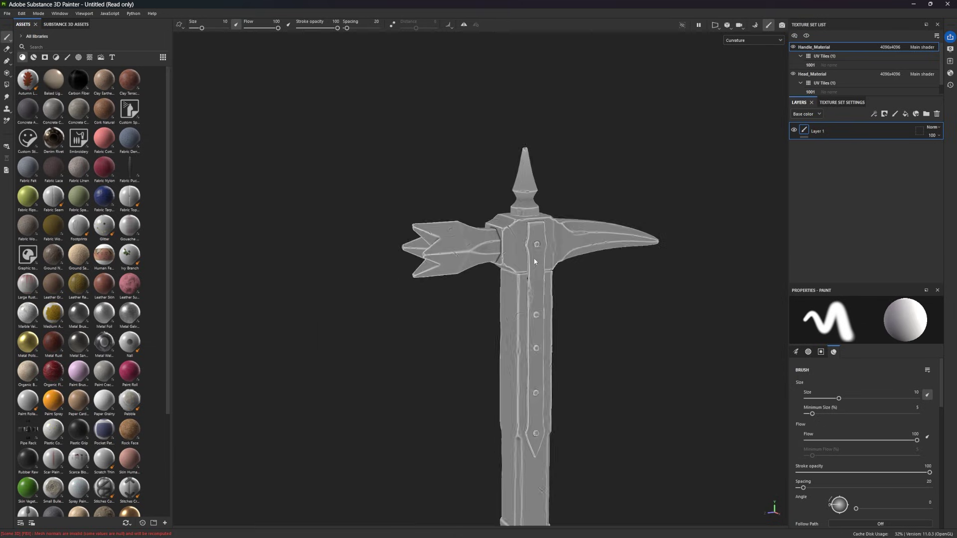
key(f)
key(b)
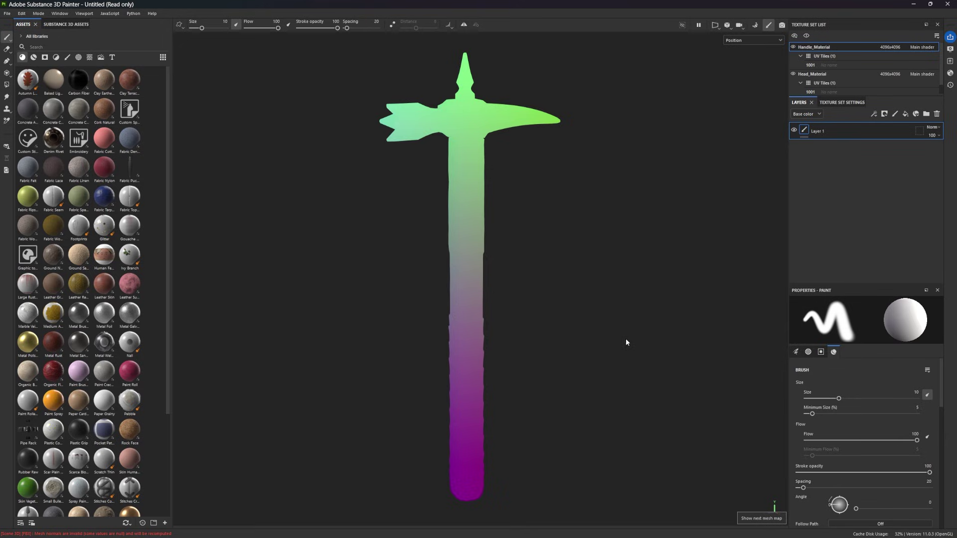
key(b)
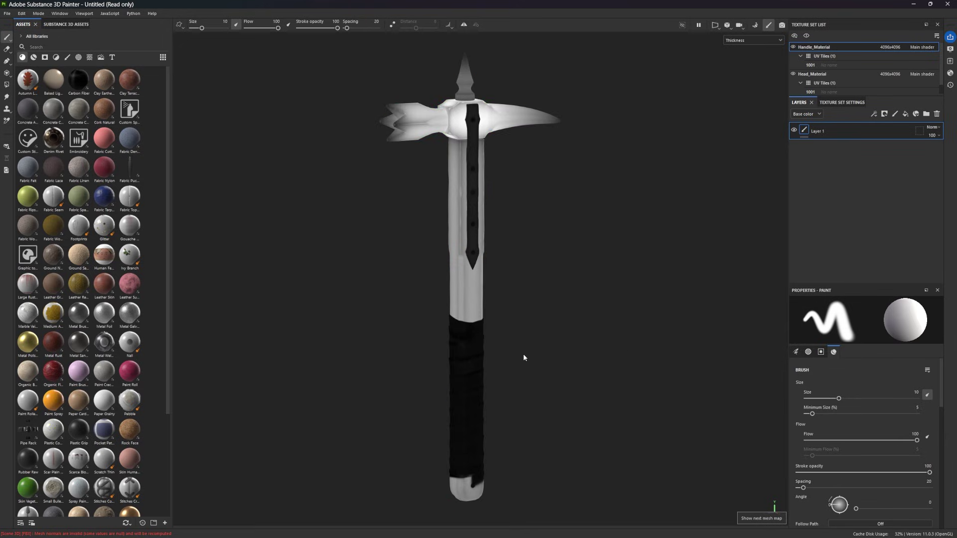
key(b)
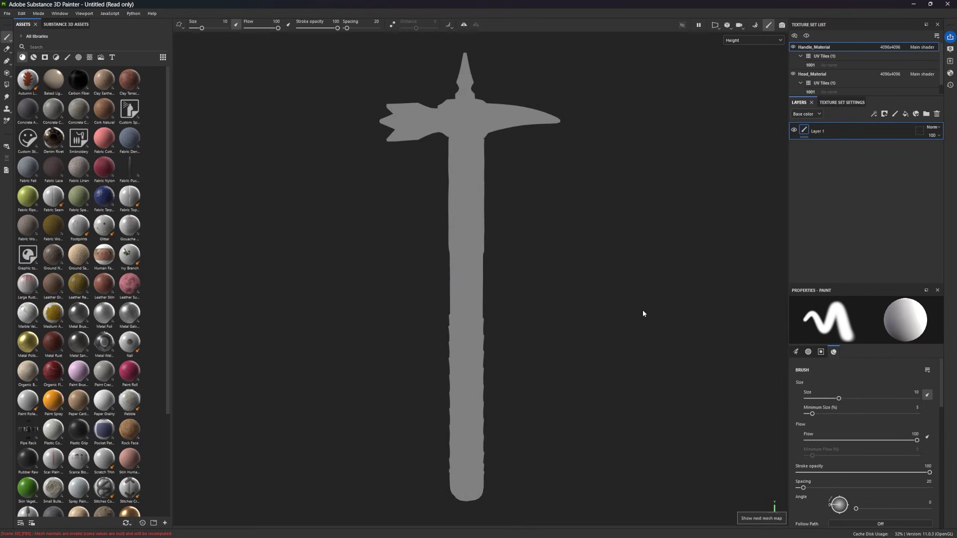
key(b)
scroll(518, 215, up, 6)
scroll(441, 337, up, 4)
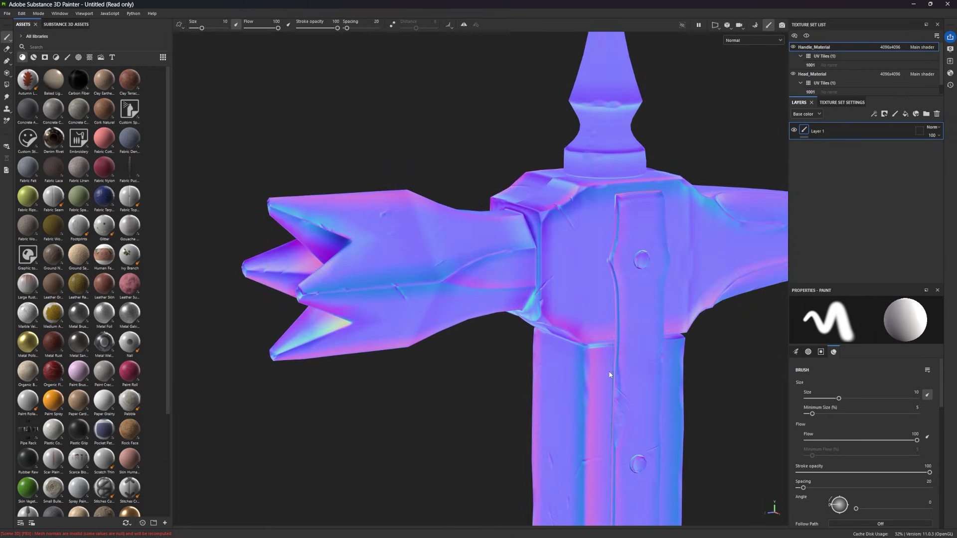
scroll(524, 268, down, 5)
mouse_move(524, 268)
alt+mouse_down()
mouse_move(458, 214)
mouse_move(522, 278)
alt+mouse_up()
alt+middle_drag(522, 277, 532, 270)
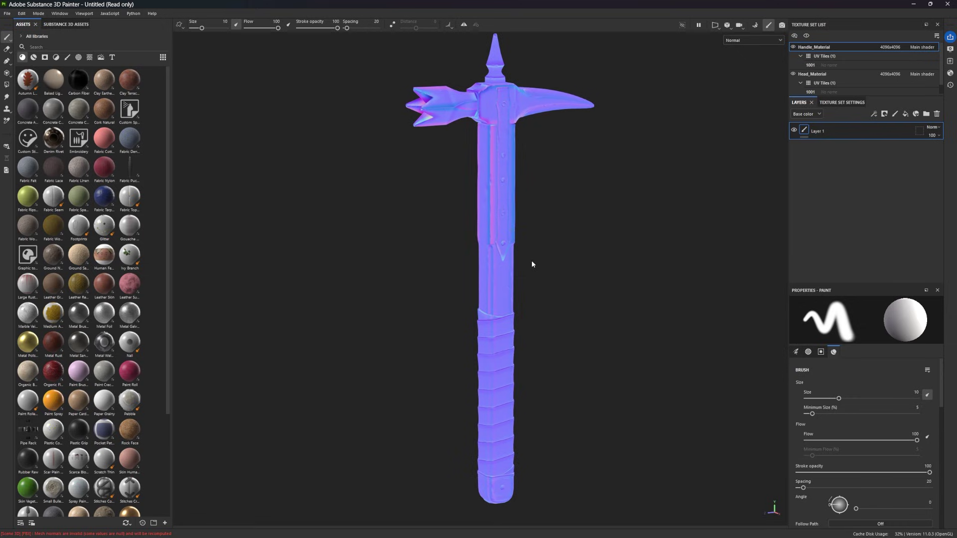
Filter the Assets library to Materials and search for 'wood'.
key(m)
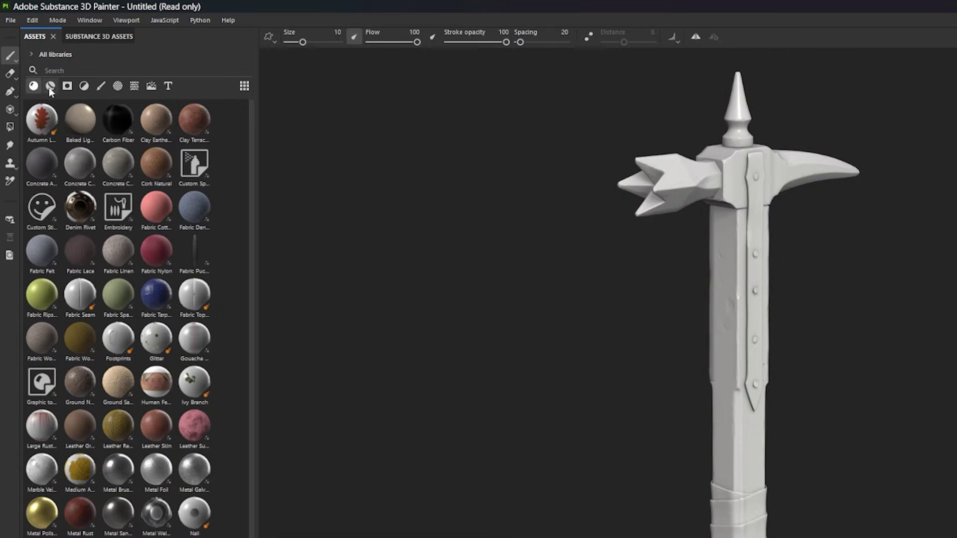
click(51, 87)
click(63, 69)
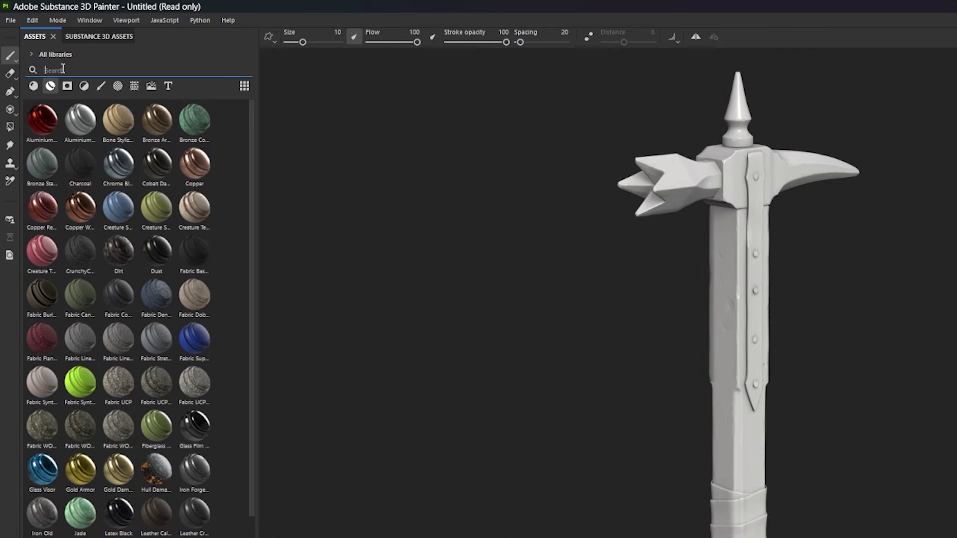
text(wood)
Try Wood Ship Hull Old on the handle, enlarge the Layers panel, then undo the fill.
mouse_move(81, 165)
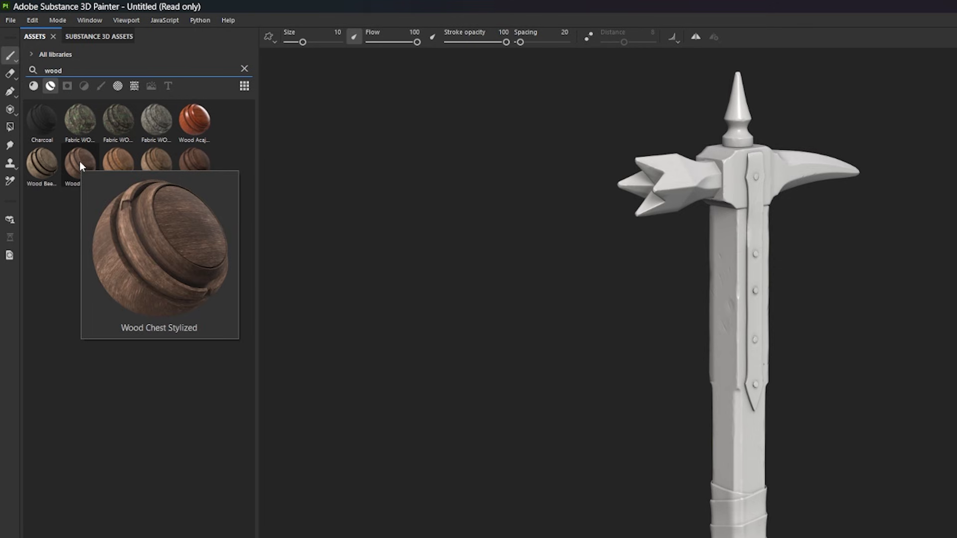
drag(156, 160, 177, 198)
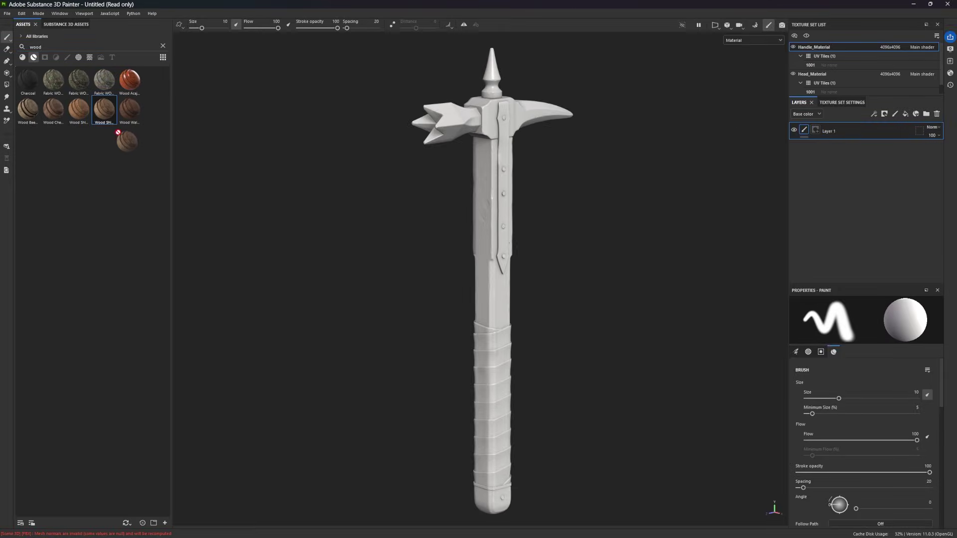
drag(118, 132, 478, 254)
alt+drag(404, 299, 482, 313)
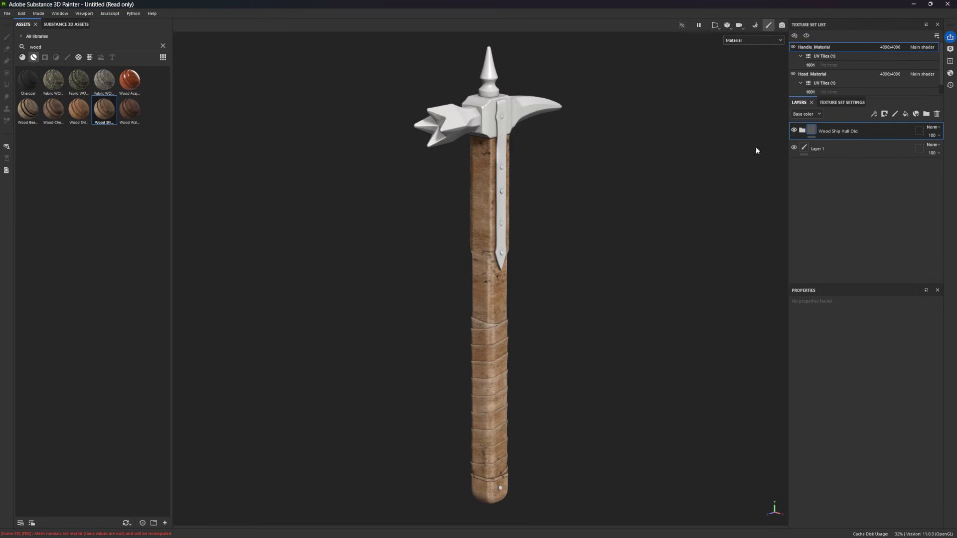
drag(878, 98, 878, 133)
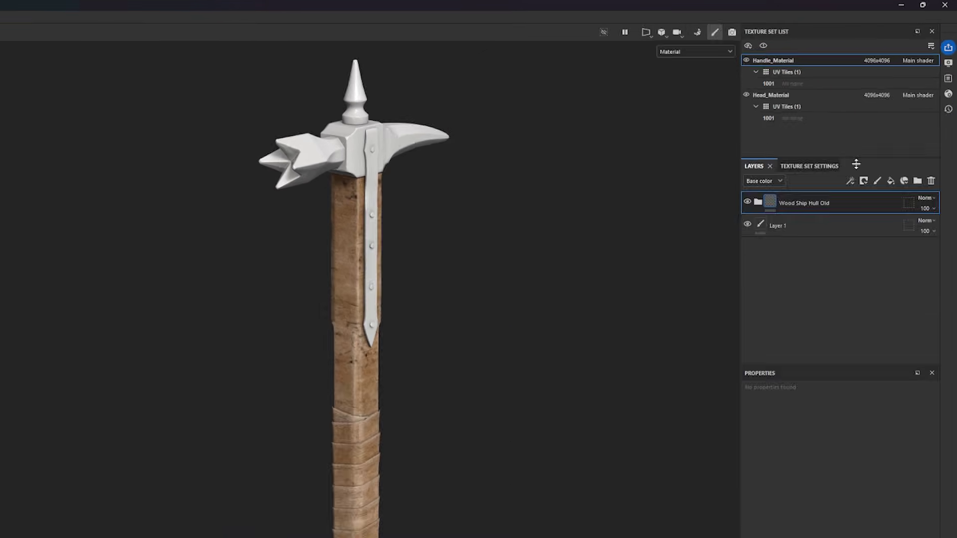
drag(851, 180, 856, 212)
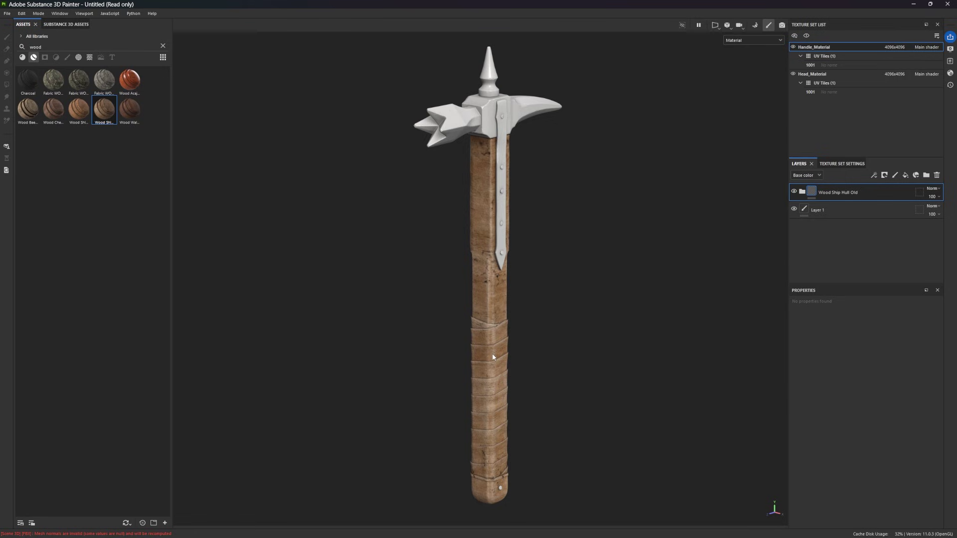
key(ctrl+z)
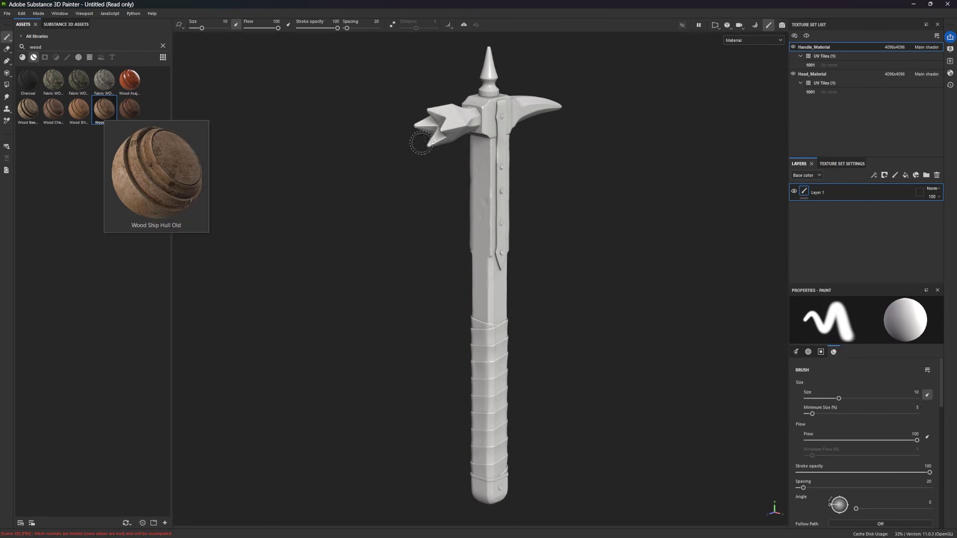
Apply Wood Ship Hull Old to the shaft's ID colour only, then check the part ID colours.
mouse_move(101, 112)
drag(101, 112, 483, 200)
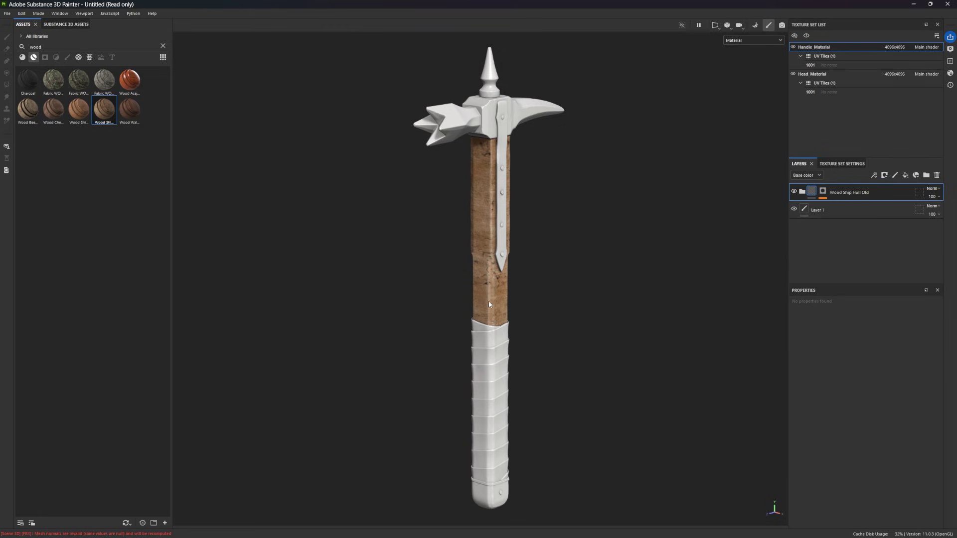
alt+drag(386, 250, 347, 253)
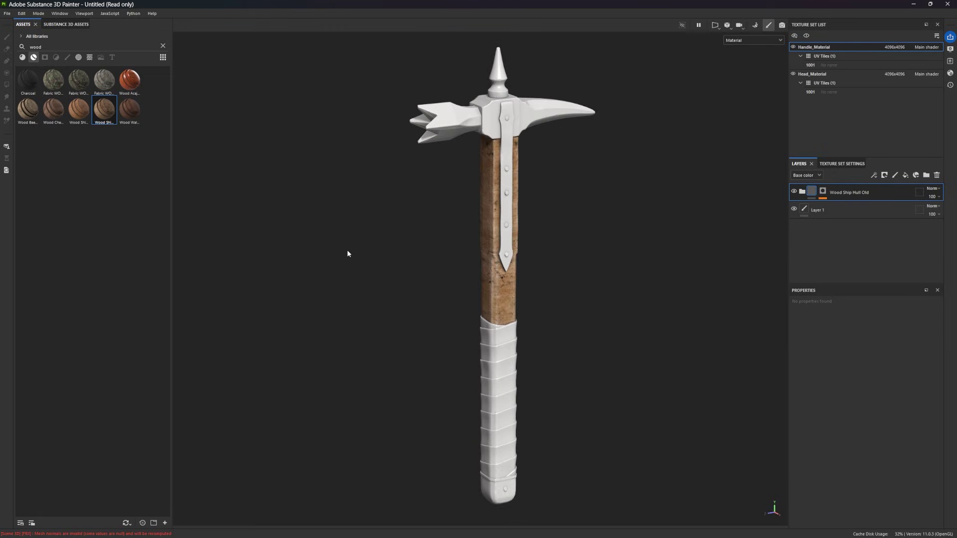
key(b)
key(b)
key(b)
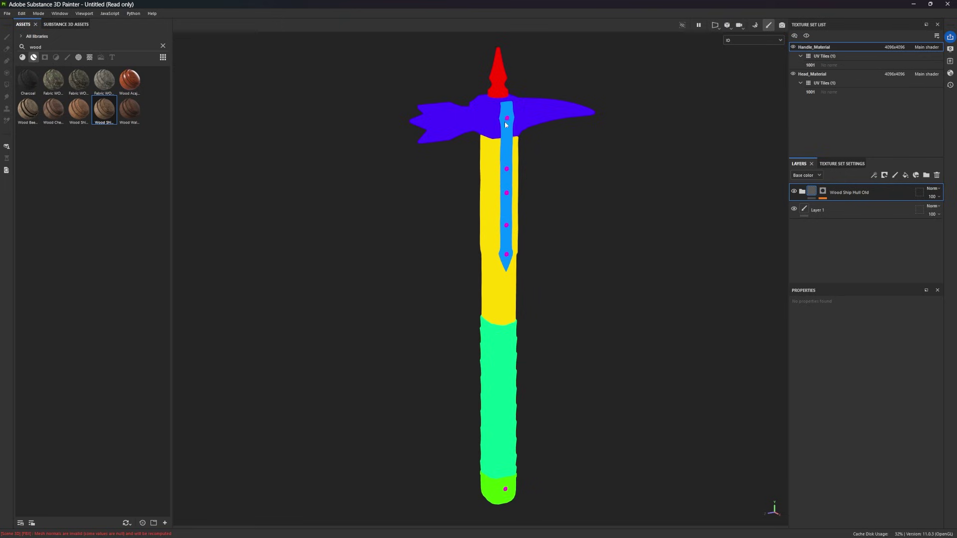
Replace the Wood Ship Hull Old fill on the shaft with Wood Ship Hull Nordic.
key(m)
scroll(426, 265, up, 5)
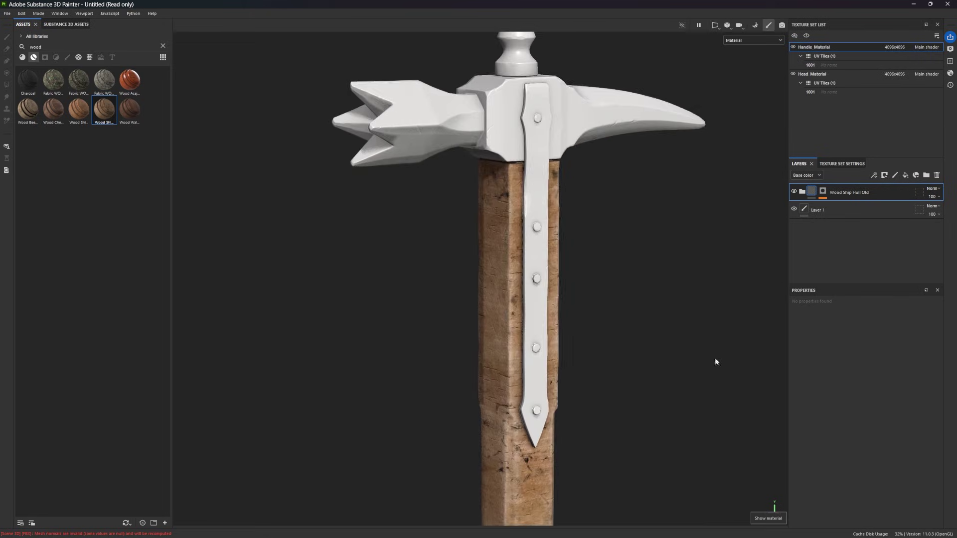
middle_drag(633, 341, 599, 174)
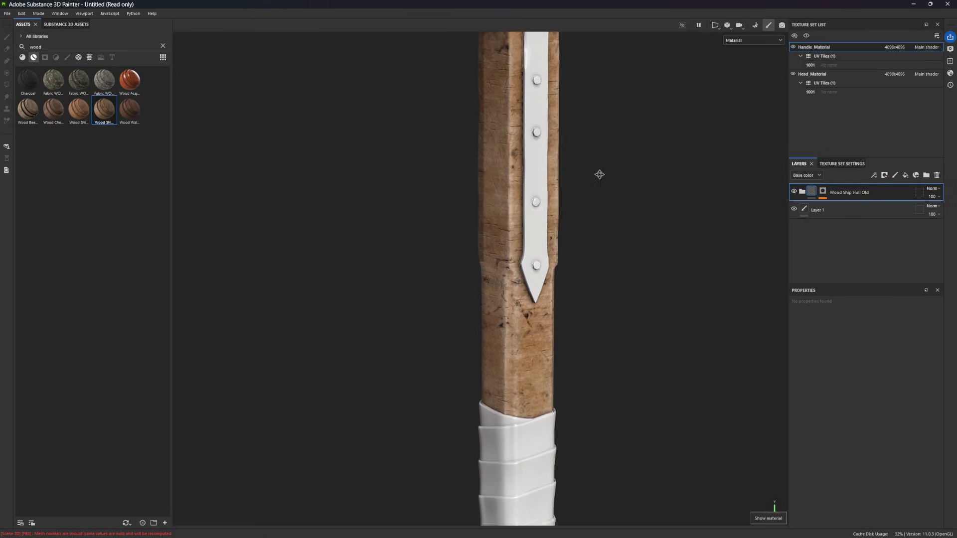
middle_drag(598, 282, 598, 395)
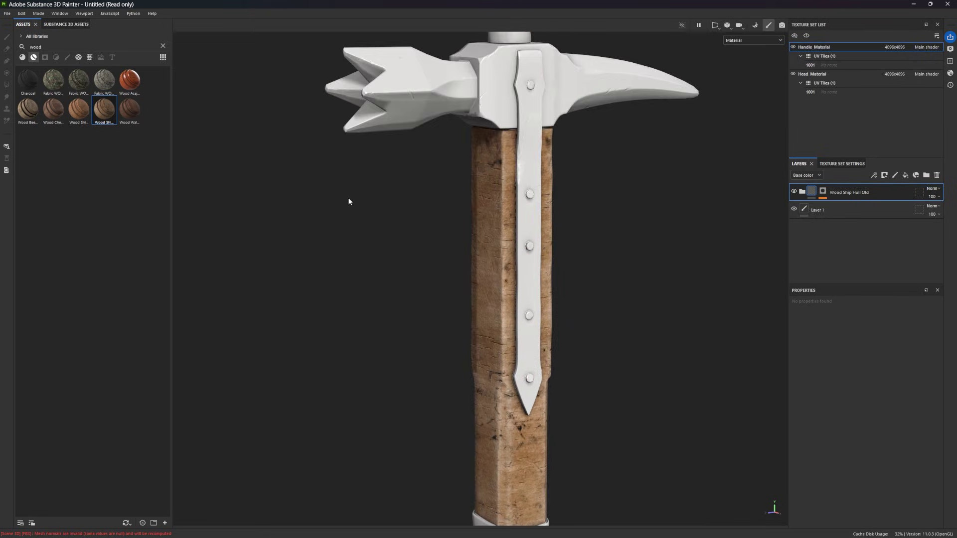
key(Delete)
drag(78, 108, 492, 215)
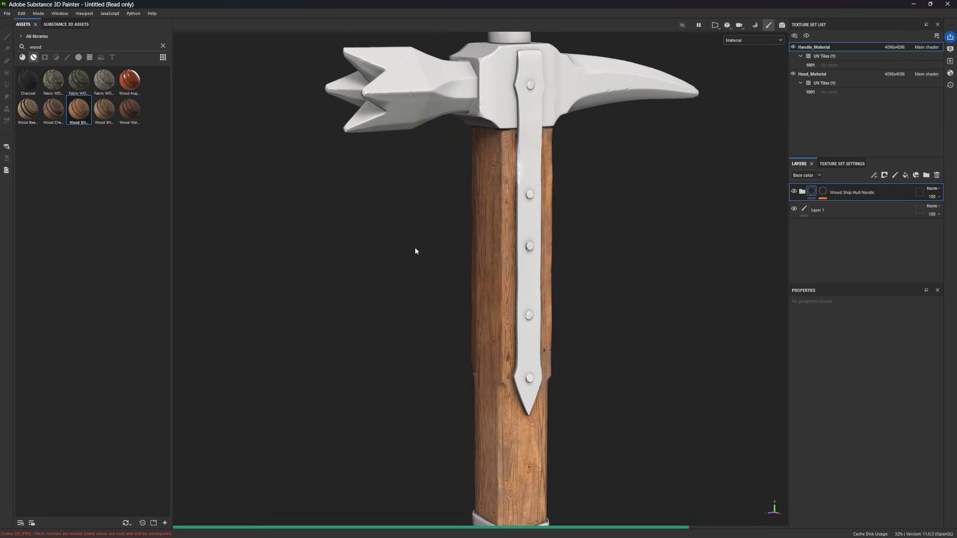
scroll(388, 408, down, 1)
middle_drag(388, 408, 167, 280)
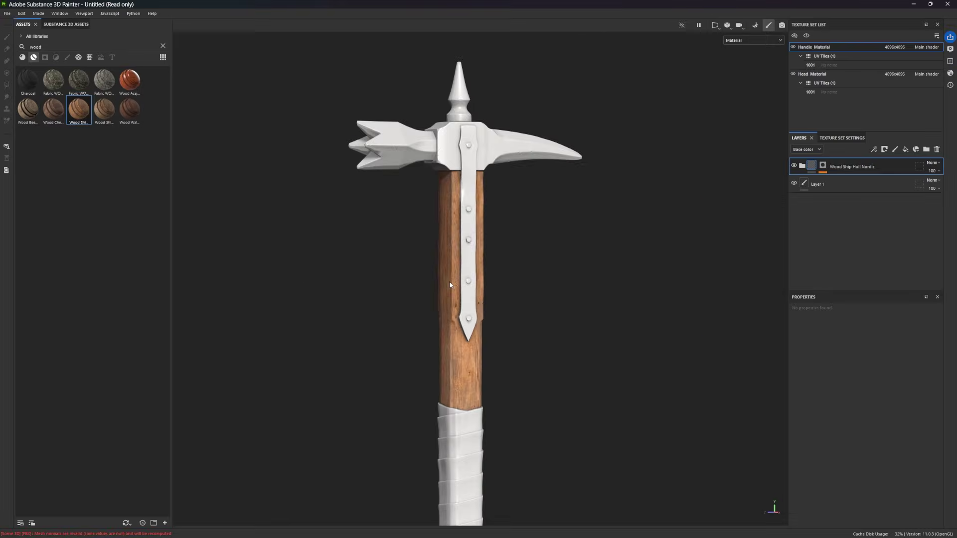
Switch to the 2D/3D split view and frame the wood plank UV islands.
key(F1)
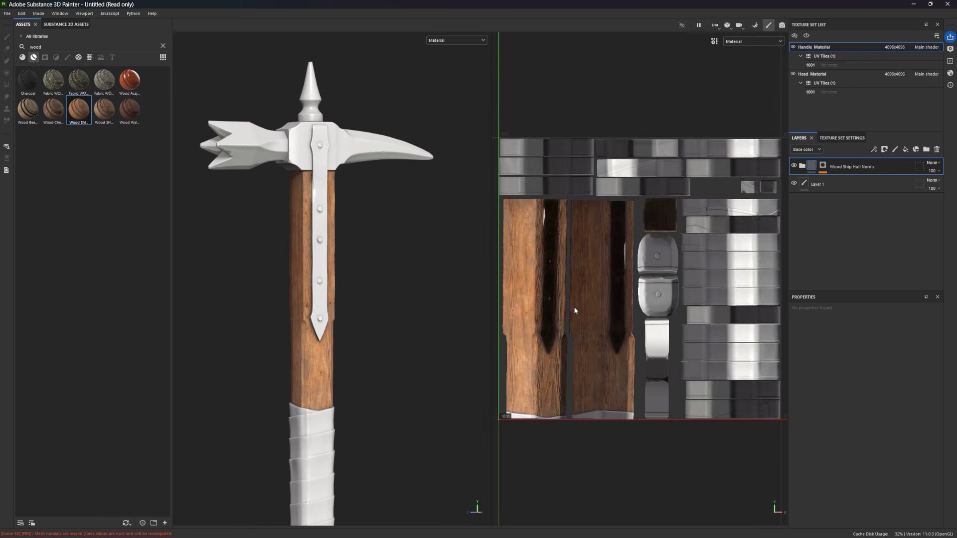
scroll(581, 312, up, 5)
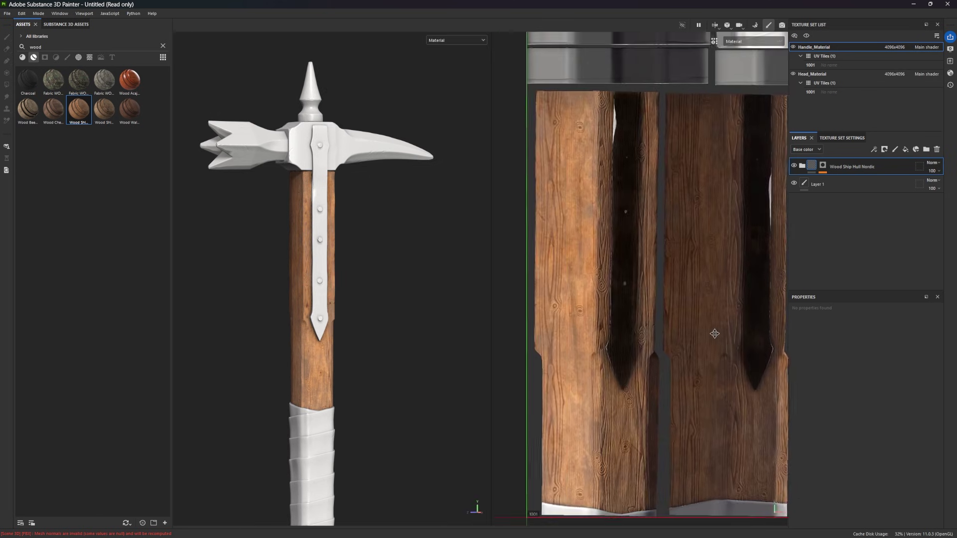
middle_drag(714, 334, 711, 334)
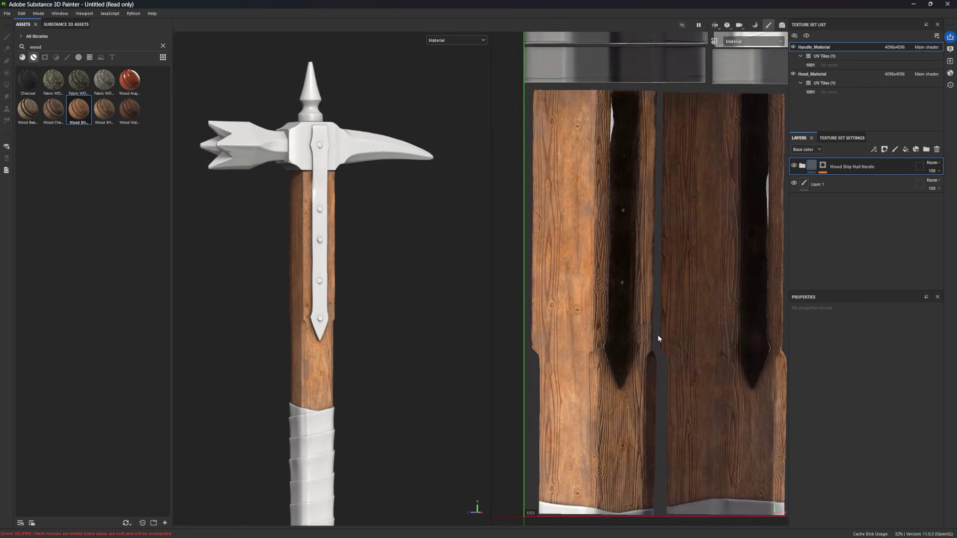
Search Assets for 'Leather', trying Leather Calf Grain and Leather Stylized on the grip and undoing both.
key(F2)
double_click(54, 46)
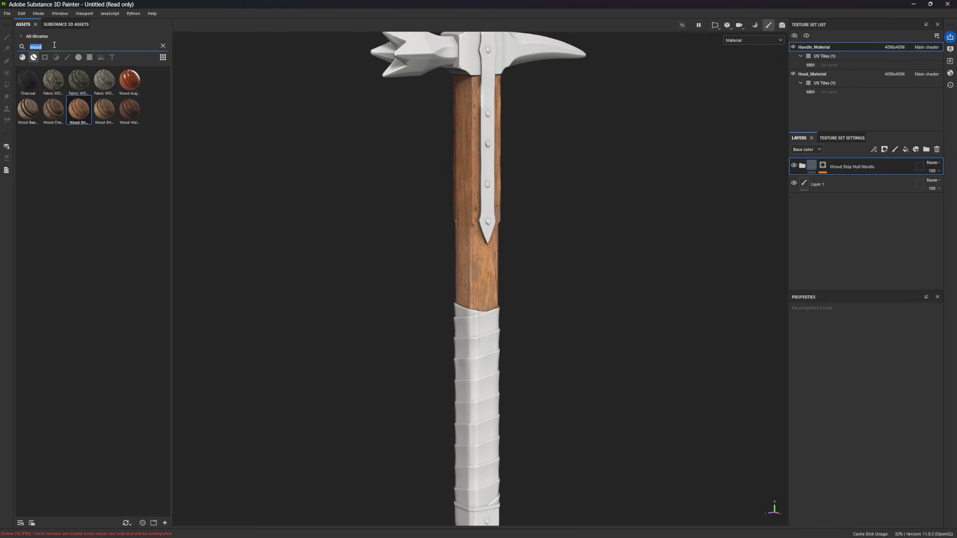
text(Leather)
mouse_move(25, 79)
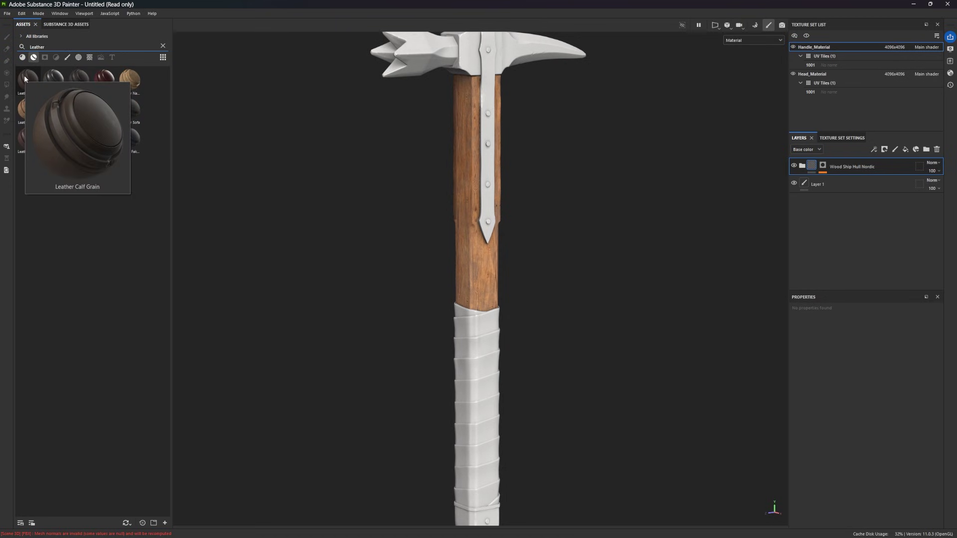
drag(25, 78, 484, 338)
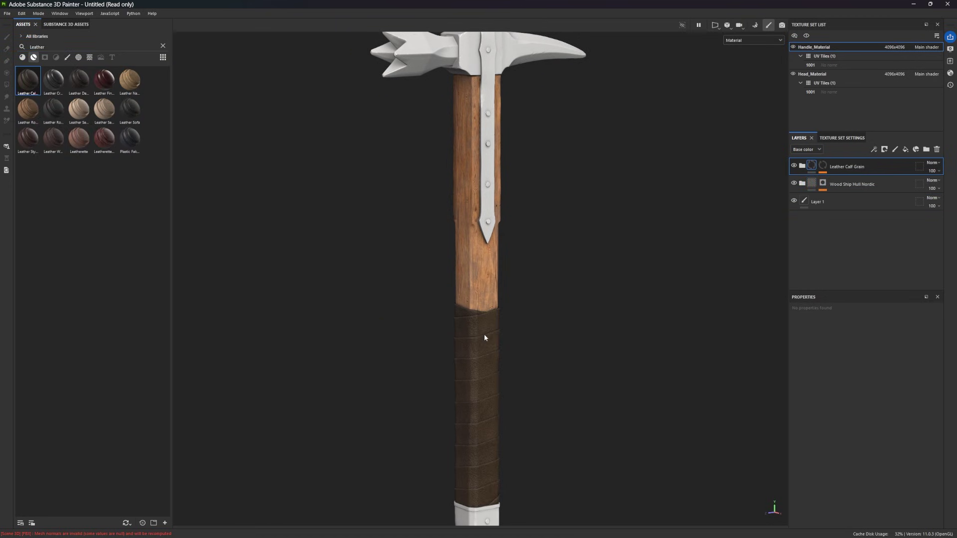
scroll(484, 334, up, 5)
mouse_move(31, 76)
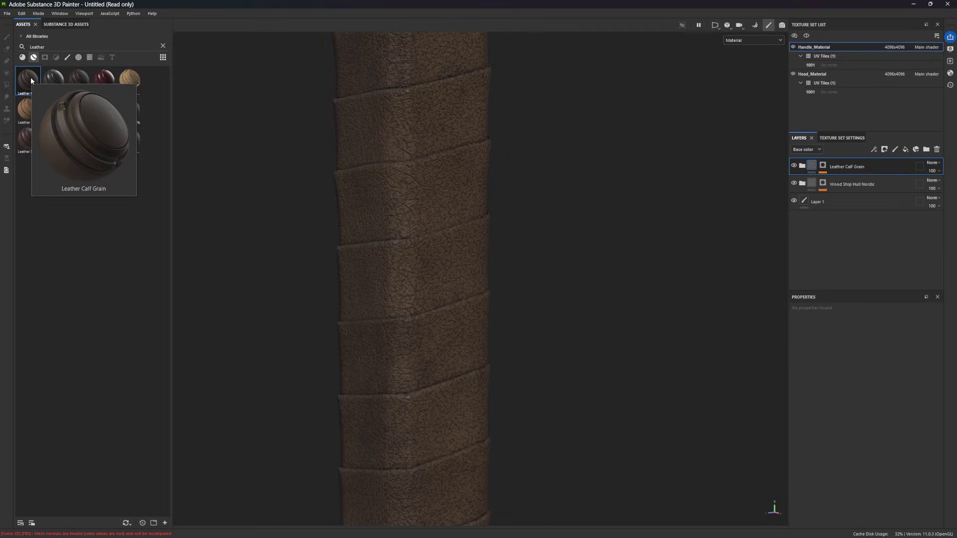
key(ctrl+z)
mouse_move(31, 139)
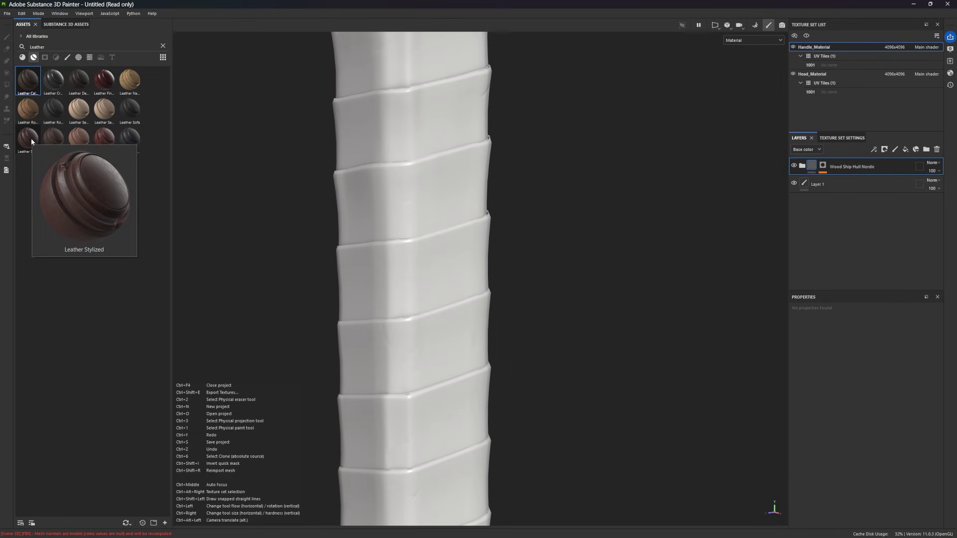
drag(31, 137, 593, 168)
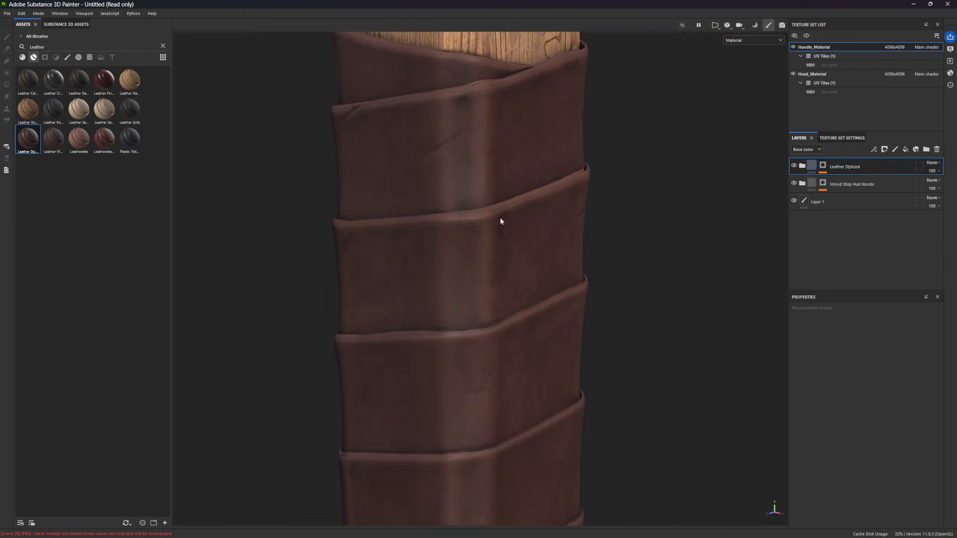
scroll(474, 229, down, 6)
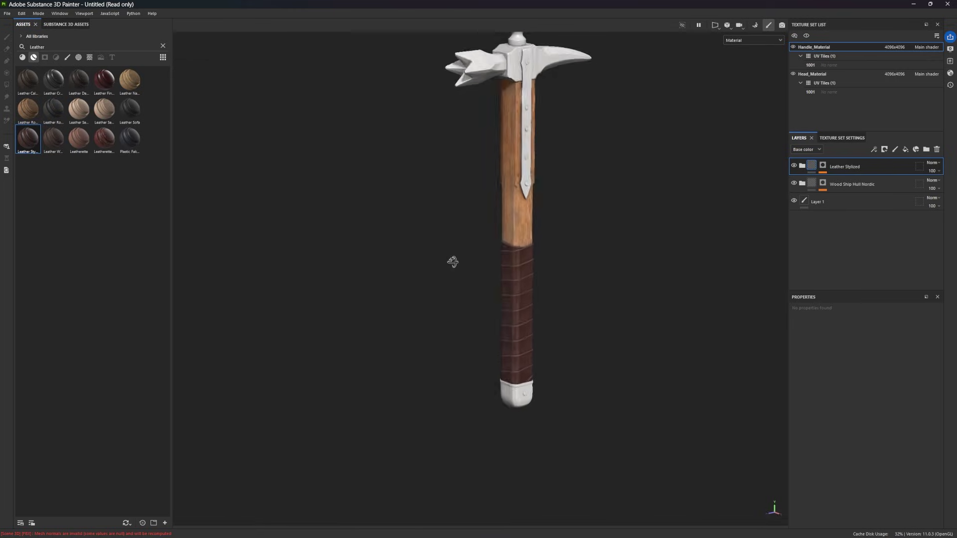
key(ctrl+z)
Apply Leather Damaged, then Leather Natural Colored, to the grip wrap only.
ctrl+drag(79, 80, 516, 275)
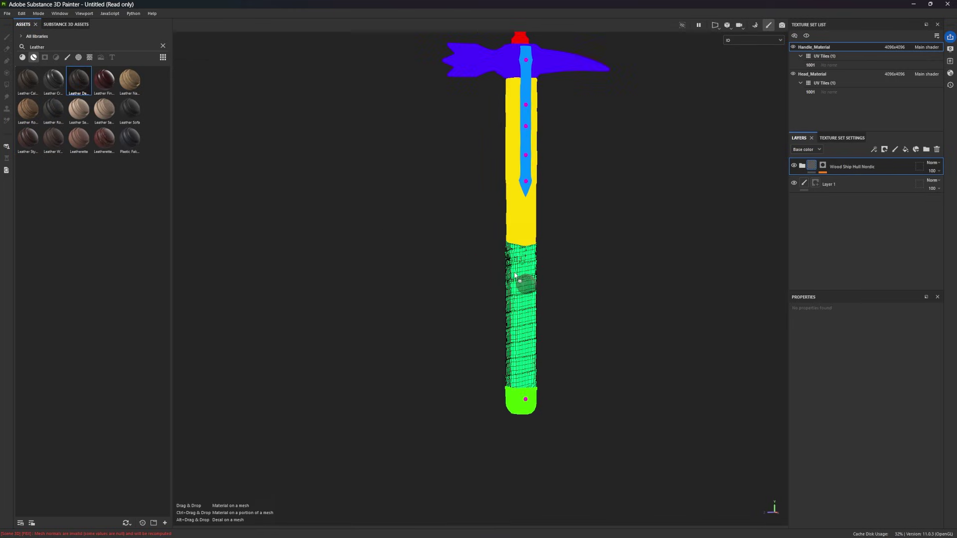
scroll(419, 248, up, 5)
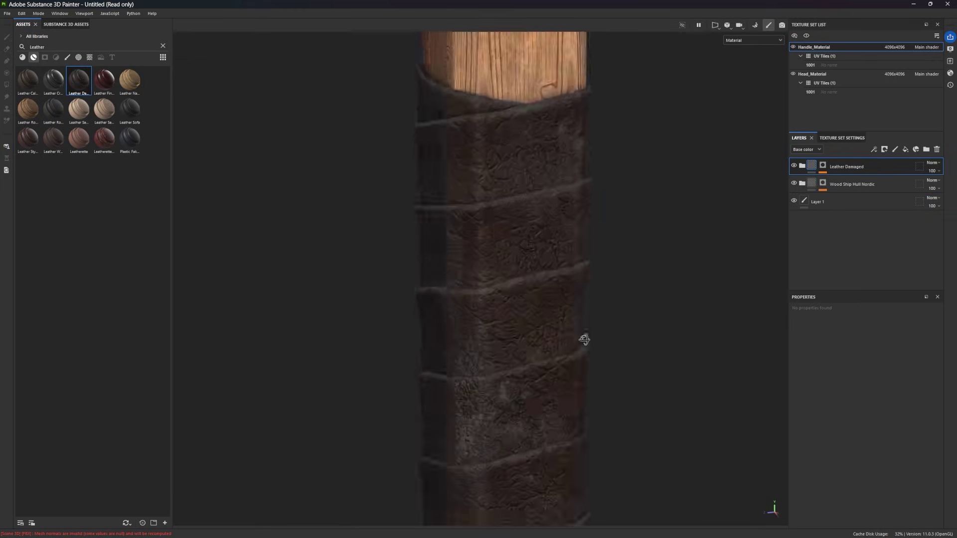
mouse_move(133, 87)
ctrl+drag(134, 86, 543, 301)
scroll(389, 248, down, 5)
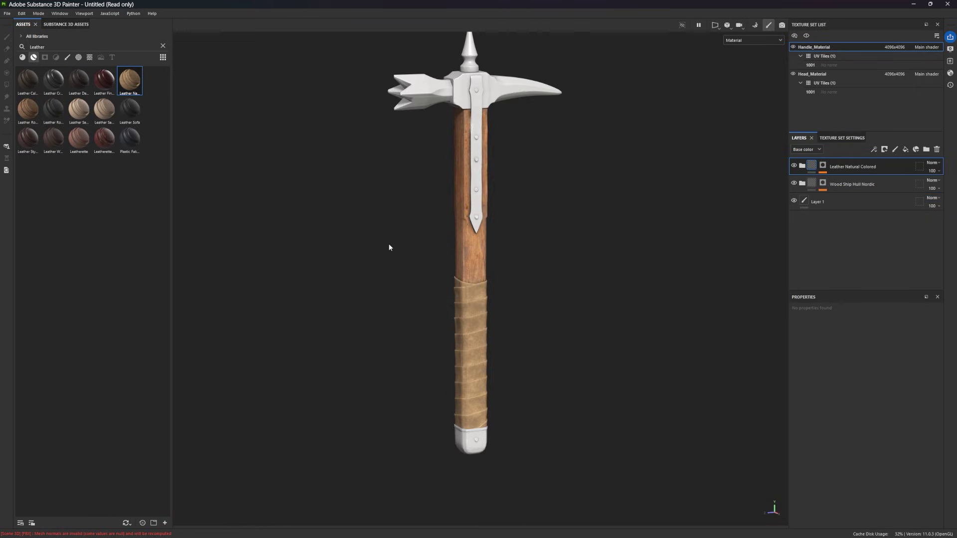
Search Assets for 'metal' and apply Bronze Armor to the pommel cap.
double_click(75, 47)
text(metal)
mouse_move(74, 80)
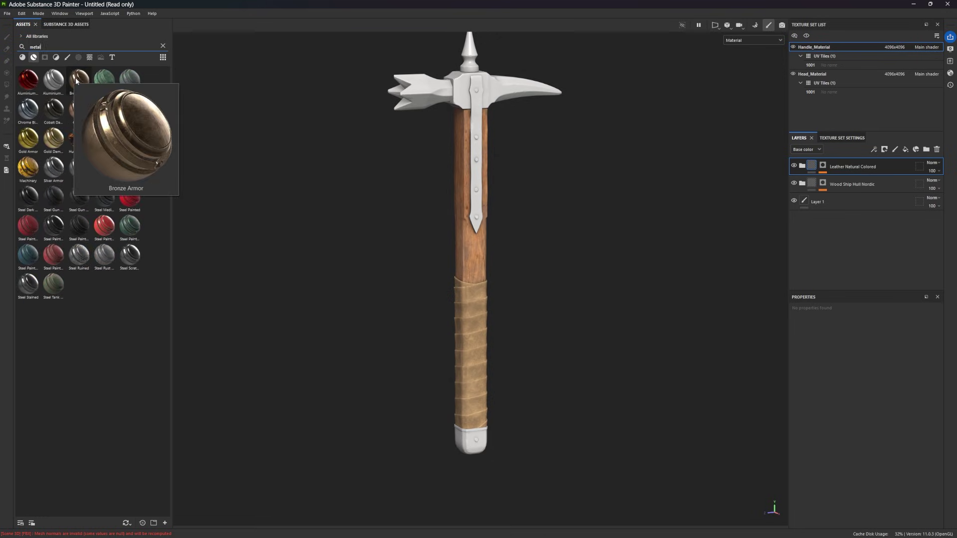
drag(76, 81, 469, 455)
Turn the view toward the hammer head and apply Bronze Armor to it.
alt+drag(576, 306, 627, 352)
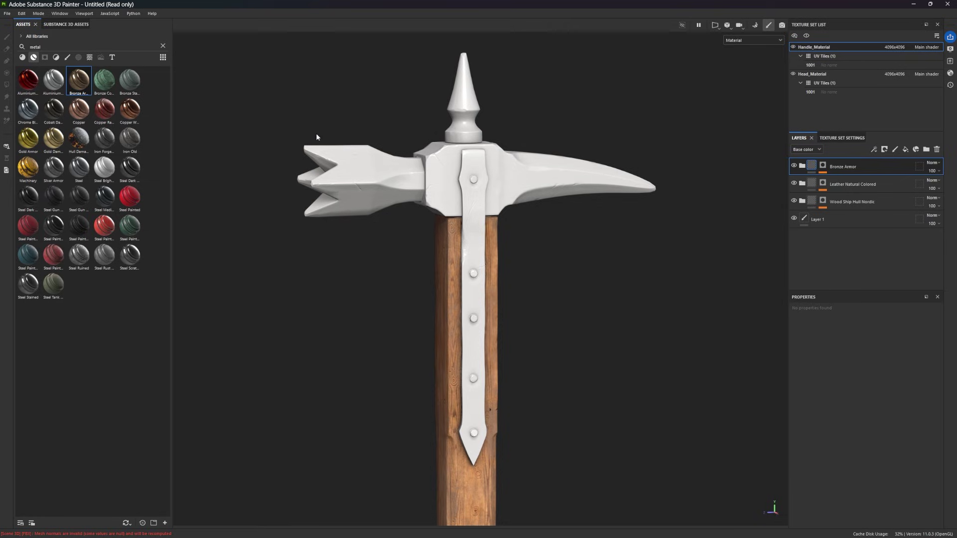
alt+drag(316, 135, 343, 185)
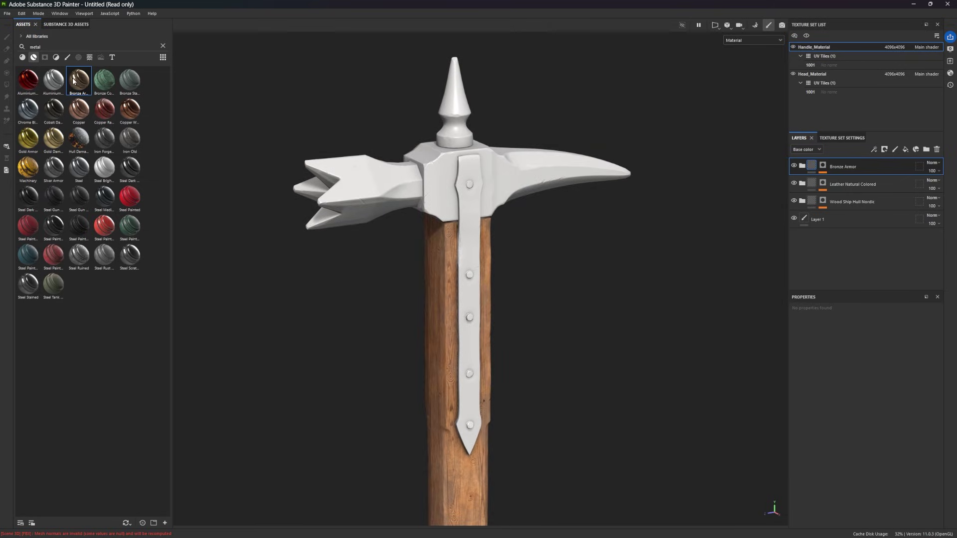
drag(74, 81, 338, 199)
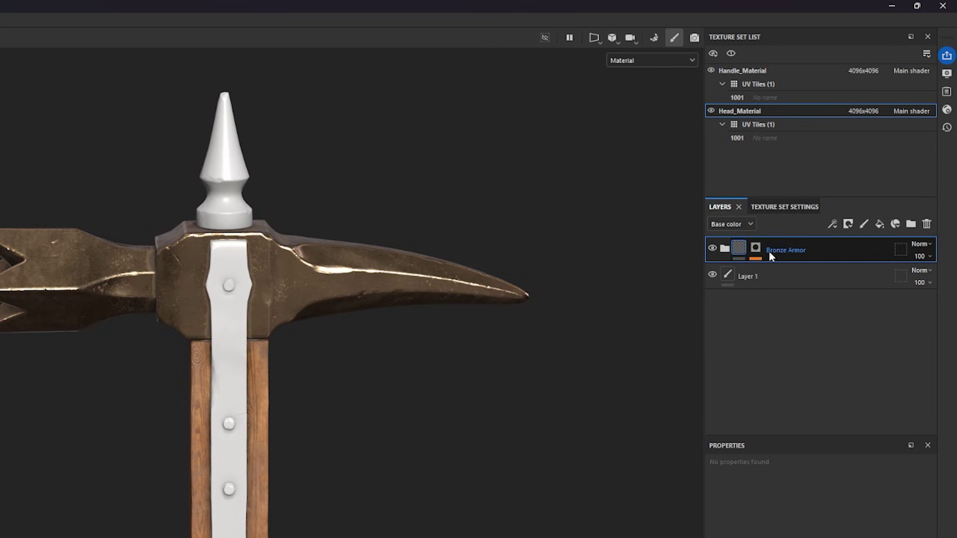
Expand the Bronze Armor stack and set the Base Metal fill's base colour to grey 727272.
click(725, 248)
drag(808, 437, 808, 527)
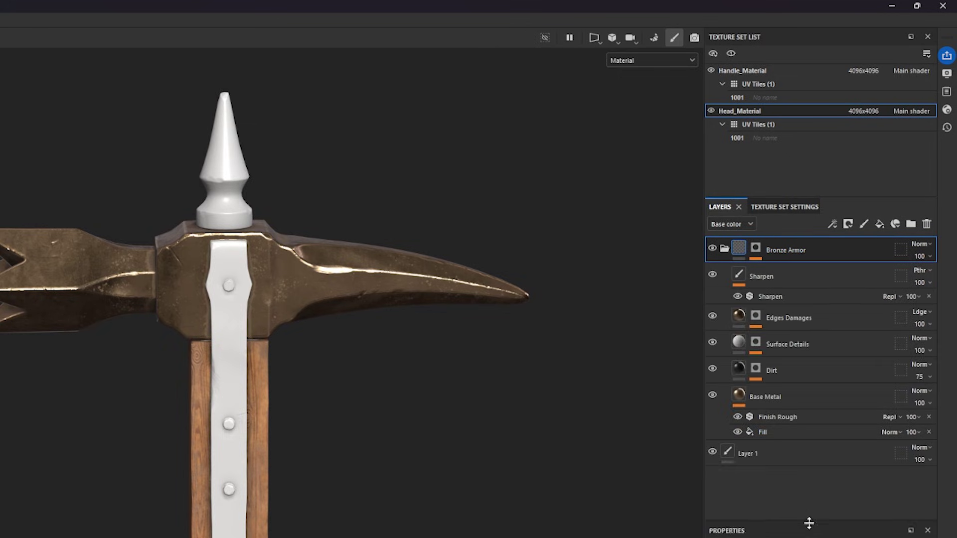
scroll(165, 255, up, 3)
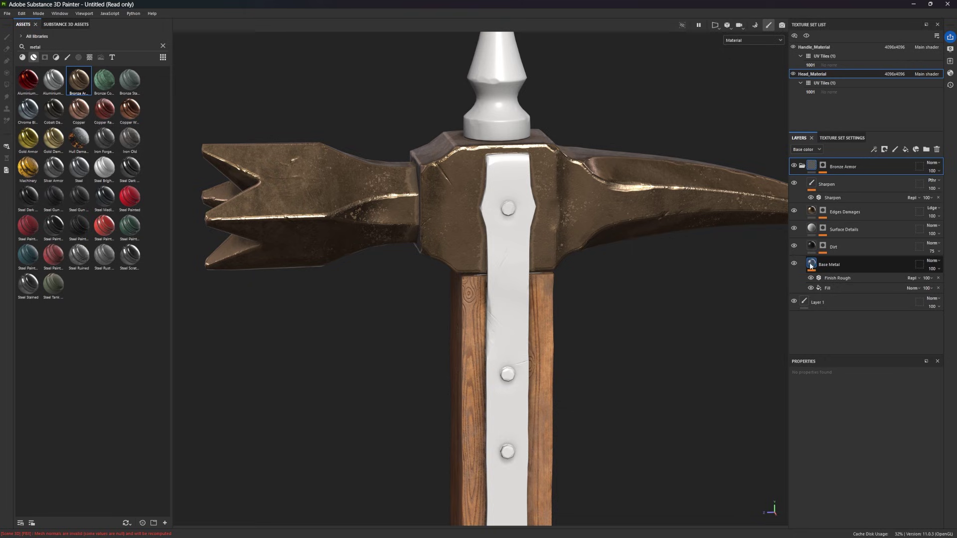
click(811, 267)
scroll(841, 389, down, 2)
scroll(841, 389, down, 3)
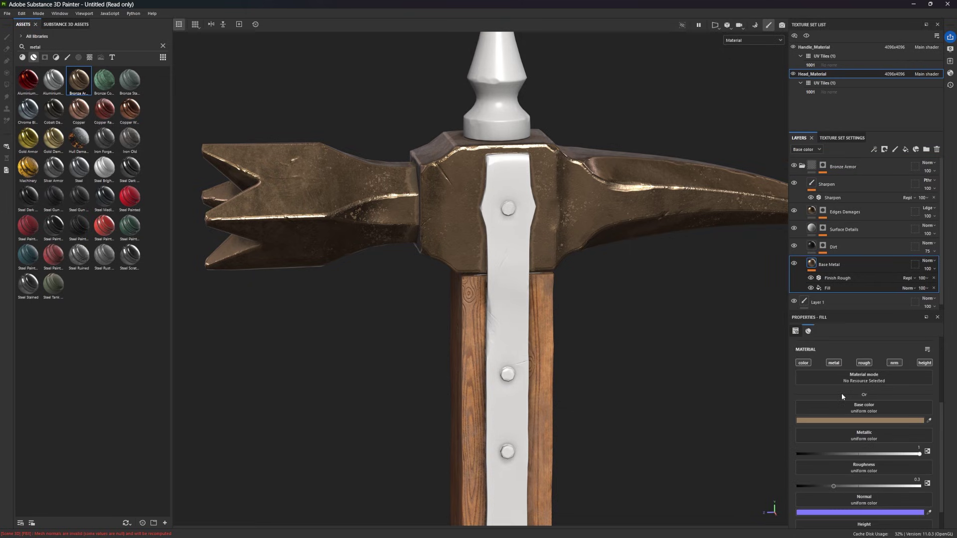
click(844, 421)
drag(876, 454, 851, 462)
alt+drag(573, 299, 684, 348)
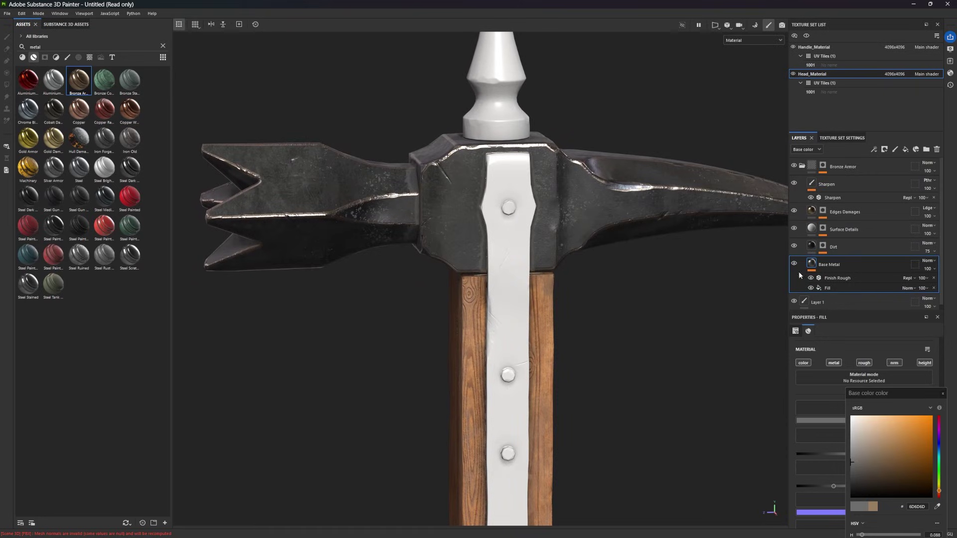
Turn the Edges Damages layer's colour grey and reframe the whole hammer.
click(810, 215)
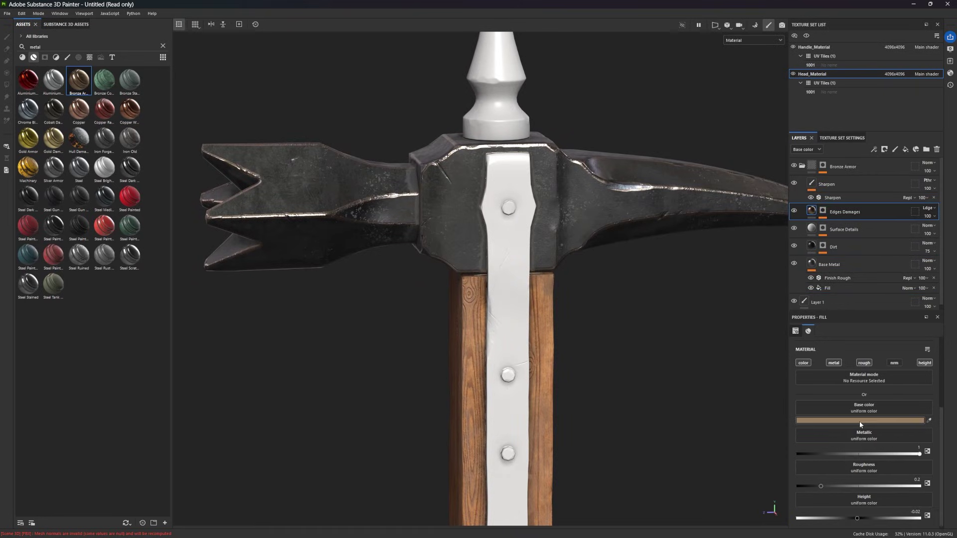
drag(865, 459, 850, 460)
key(f)
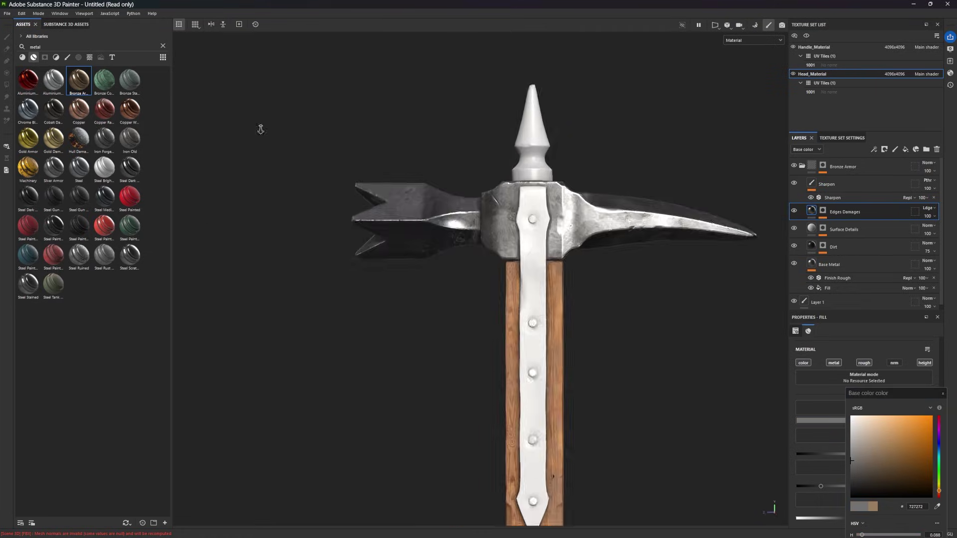
alt+drag(379, 244, 399, 253)
Collapse the Bronze Armor folder, then view the Handle_Material and Head_Material texture sets in turn.
alt+middle_drag(619, 349, 572, 150)
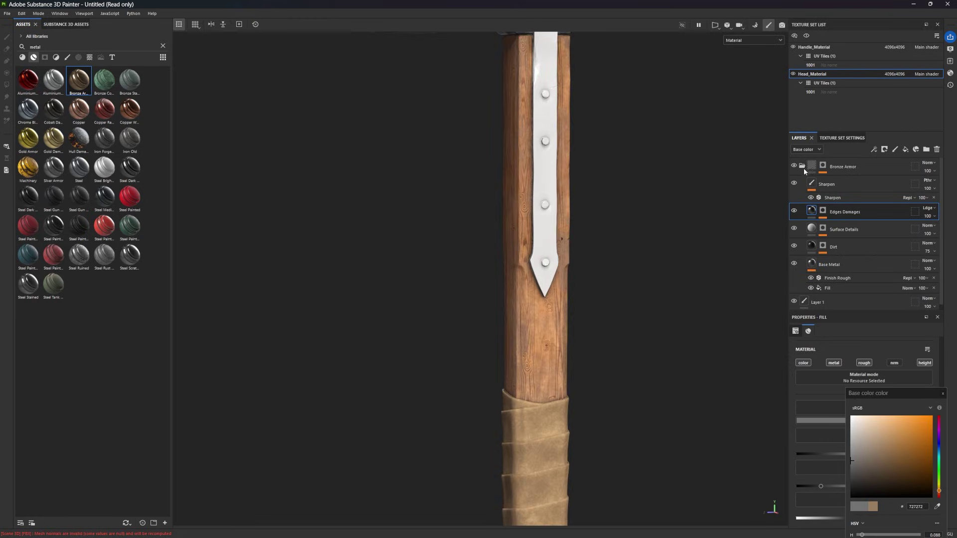
click(802, 166)
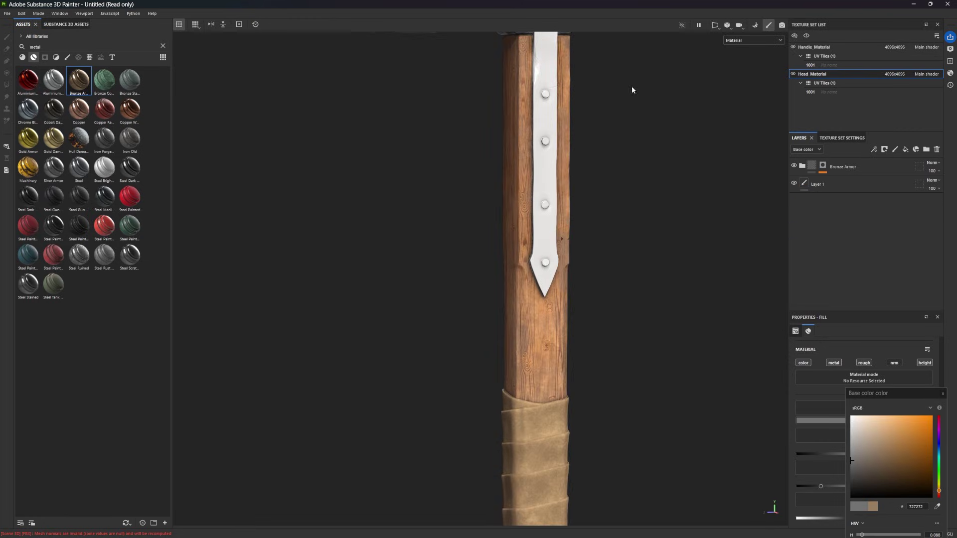
key(f)
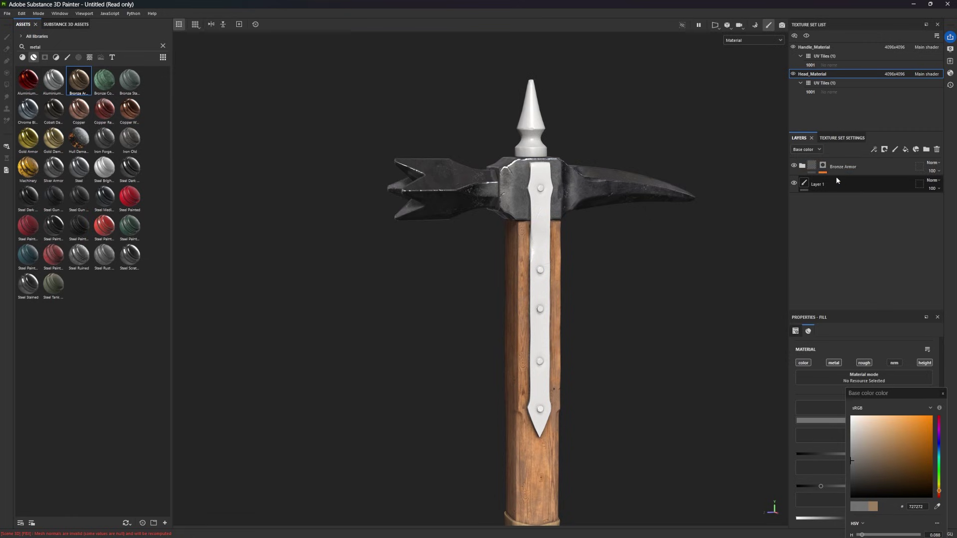
alt+drag(648, 283, 617, 283)
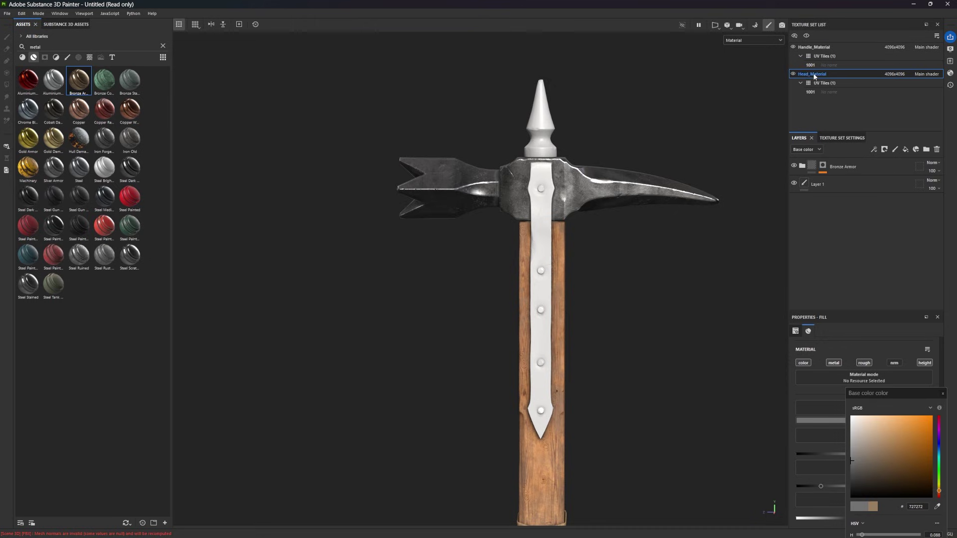
click(808, 48)
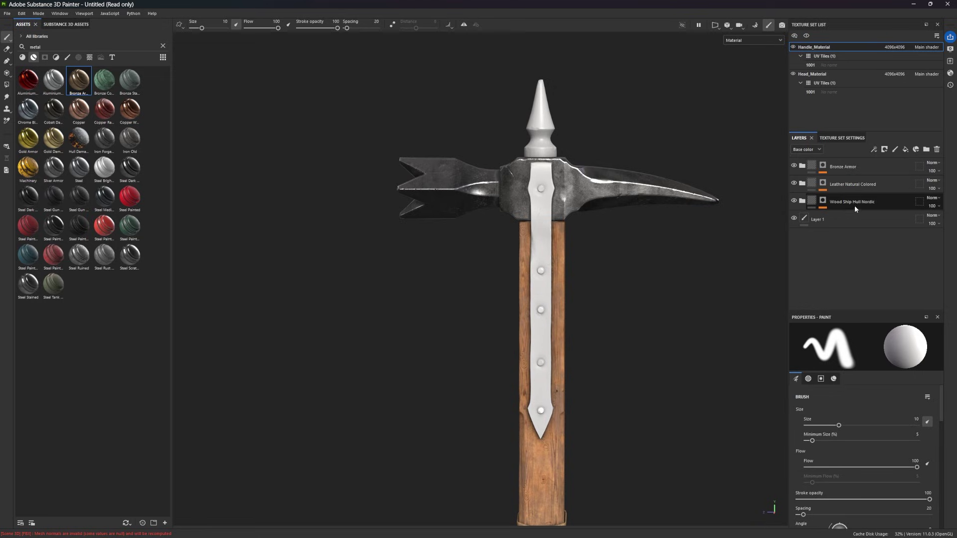
click(809, 76)
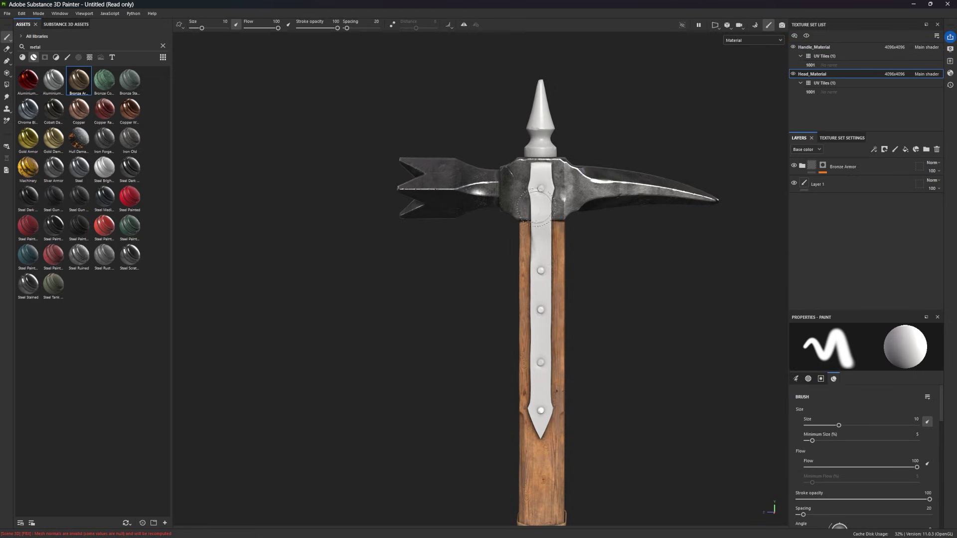
Apply the Iron Forged Old material to the hammer head.
alt+drag(530, 199, 514, 198)
drag(108, 142, 536, 230)
alt+right_drag(536, 229, 683, 331)
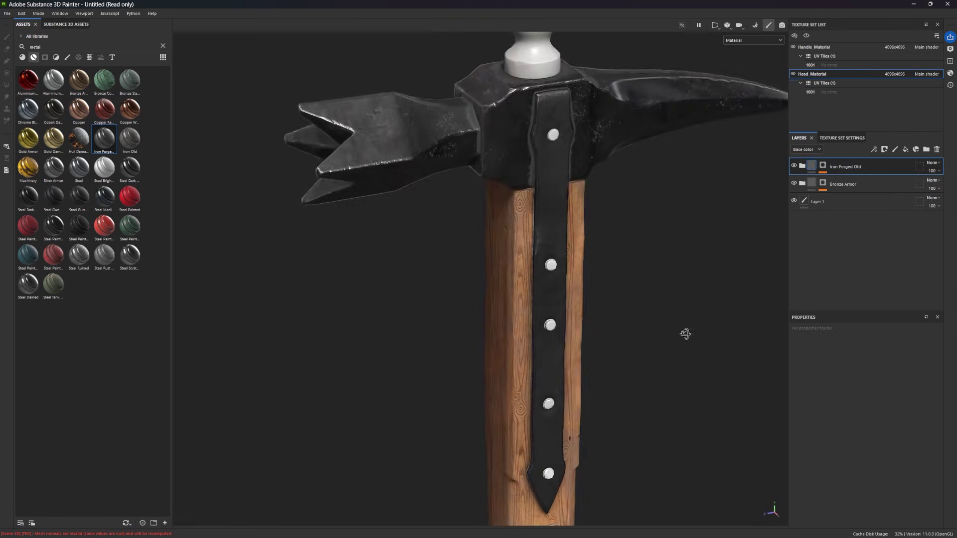
alt+drag(684, 331, 438, 214)
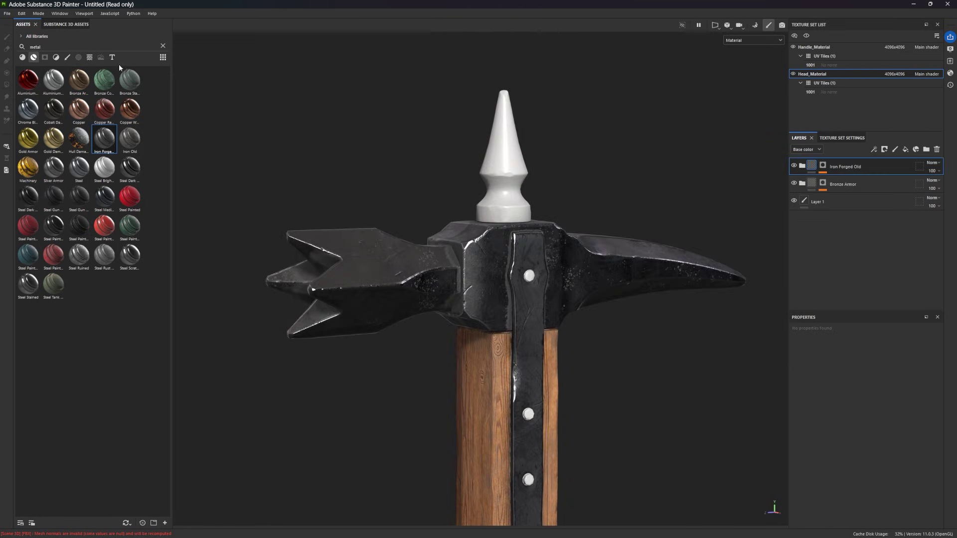
Add Bronze Armor to the spike and drop Silver Armor onto the hammer.
drag(78, 80, 495, 163)
middle_drag(530, 387, 530, 200)
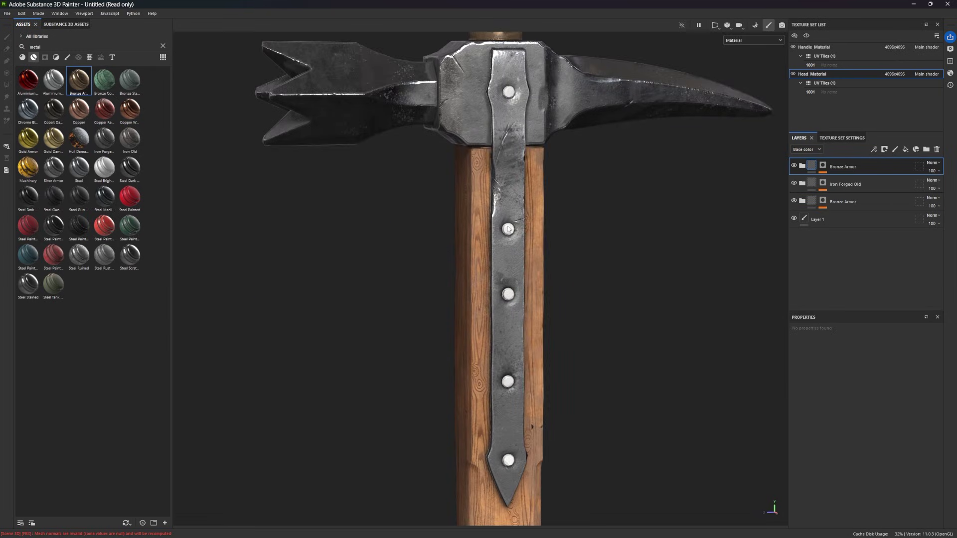
drag(54, 167, 516, 245)
scroll(437, 251, down, 5)
alt+drag(437, 250, 379, 283)
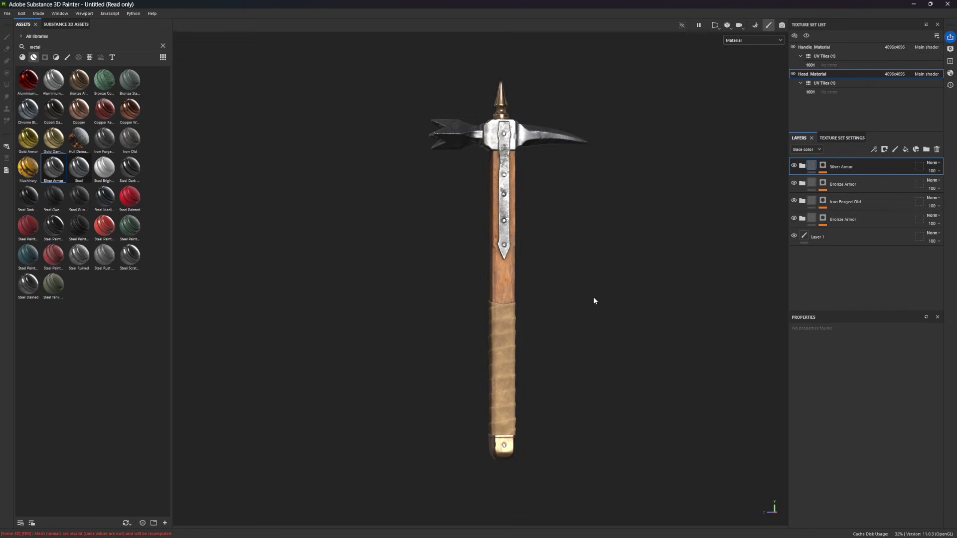
Export all texture maps to the HammerTextures_TEMP output folder through Export Textures.
alt+drag(594, 299, 587, 276)
click(7, 13)
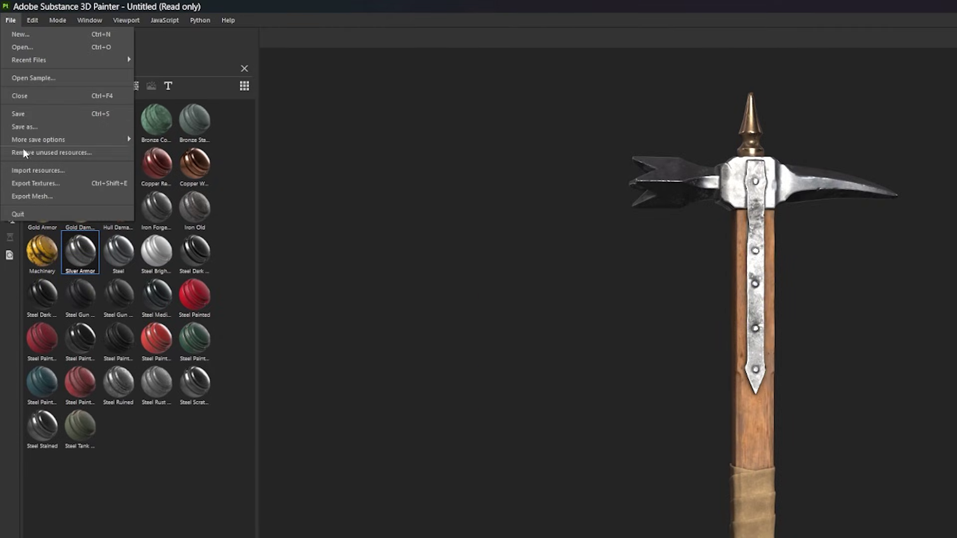
click(34, 183)
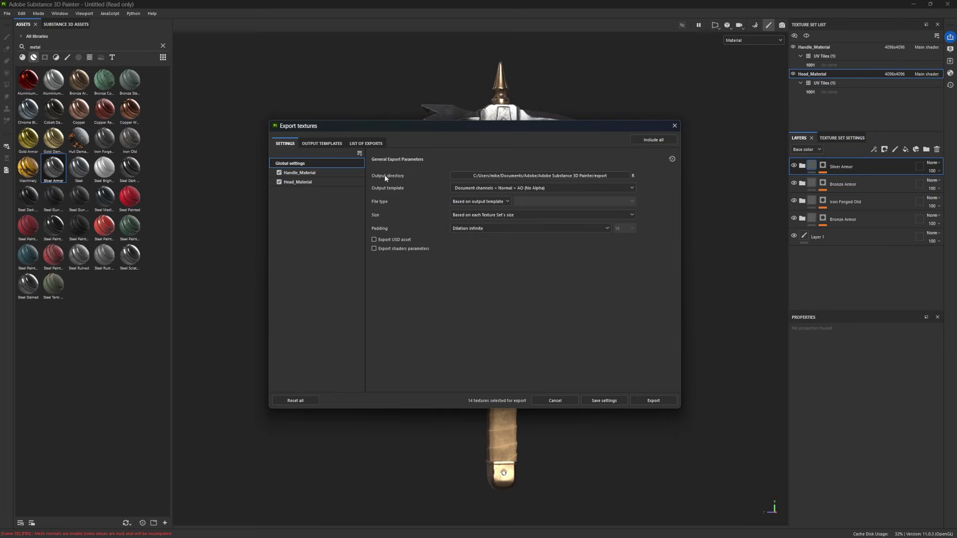
click(497, 175)
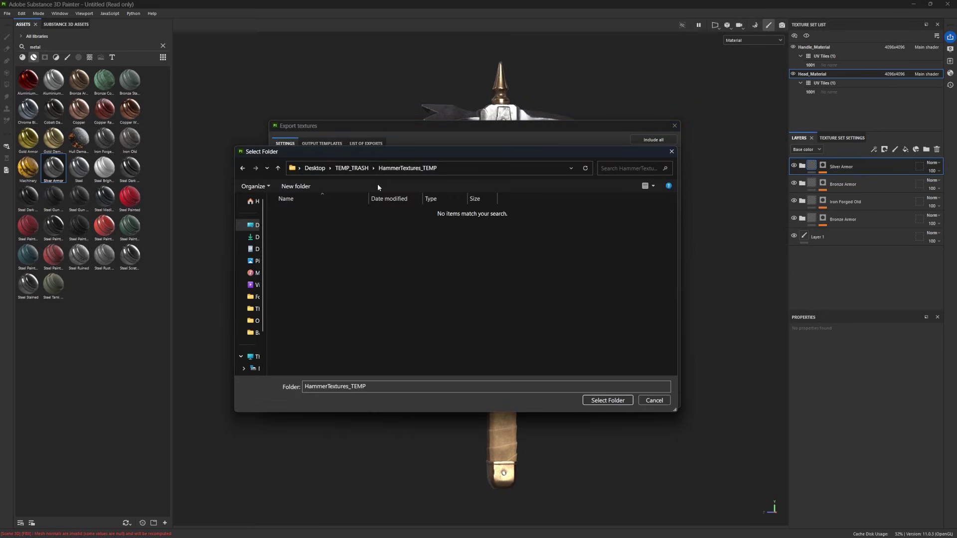
click(629, 400)
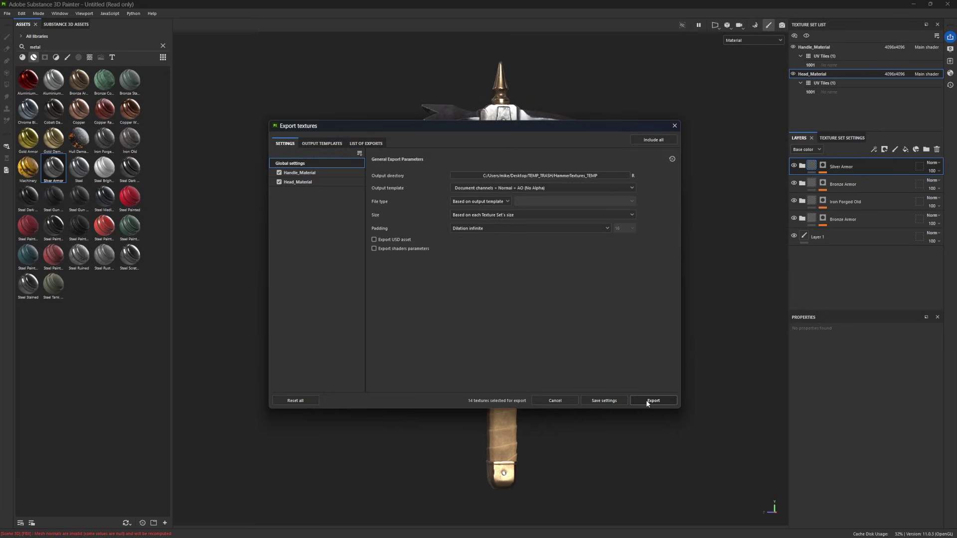
click(649, 401)
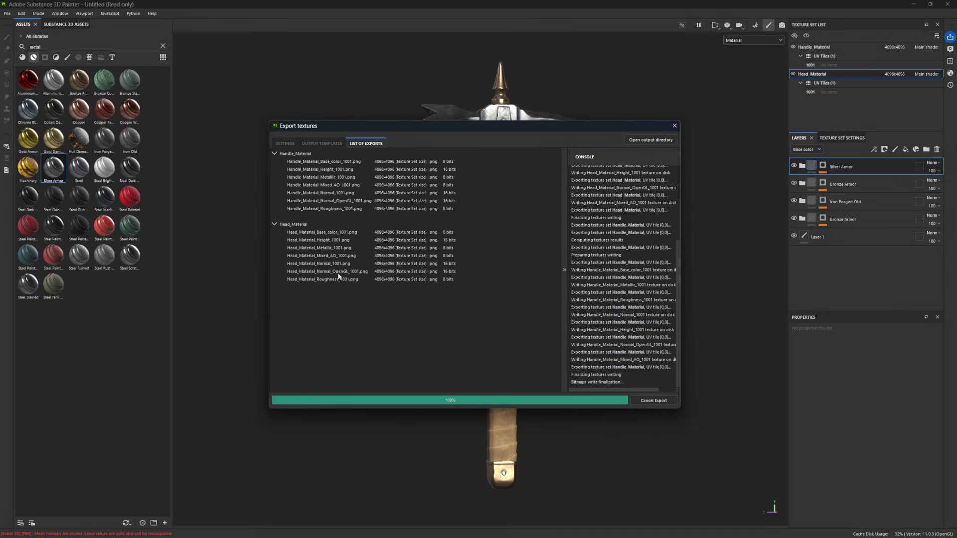
click(674, 126)
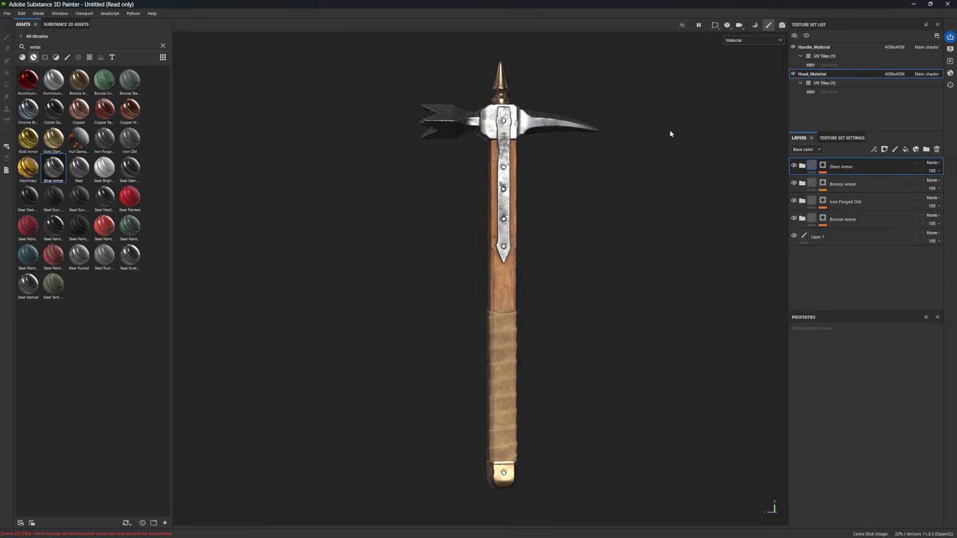
In Blender's Shading workspace, select the hammer head and show its Normal Map node.
key(alt+Tab)
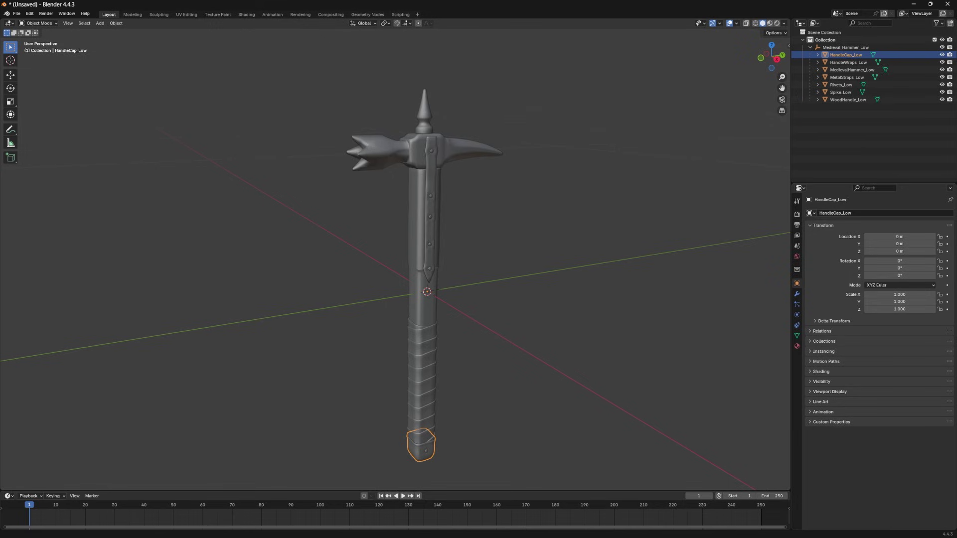
click(369, 150)
scroll(288, 168, up, 1)
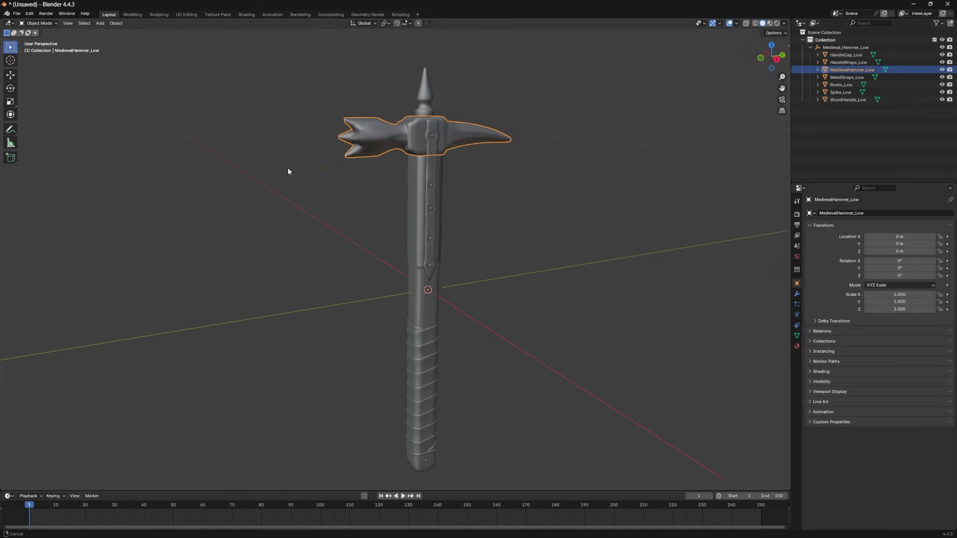
click(247, 14)
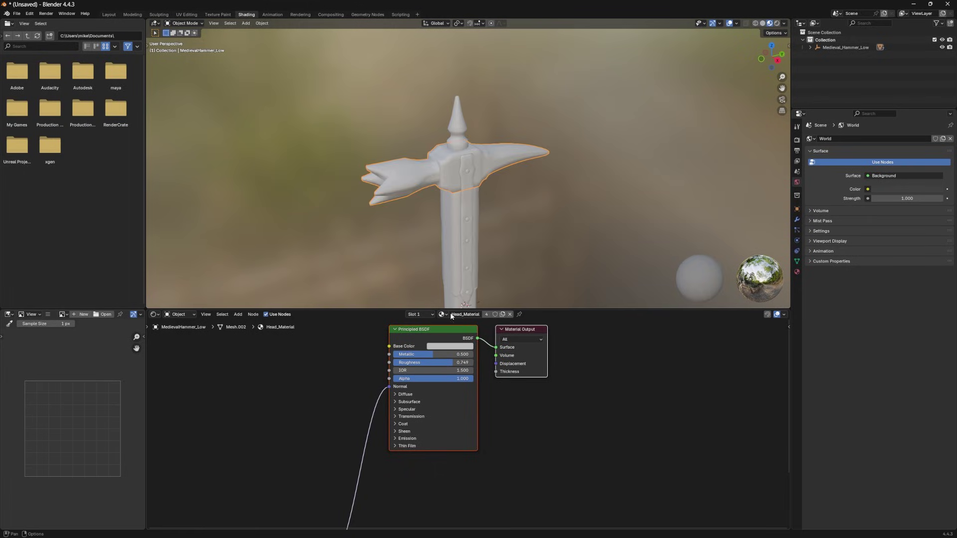
click(450, 271)
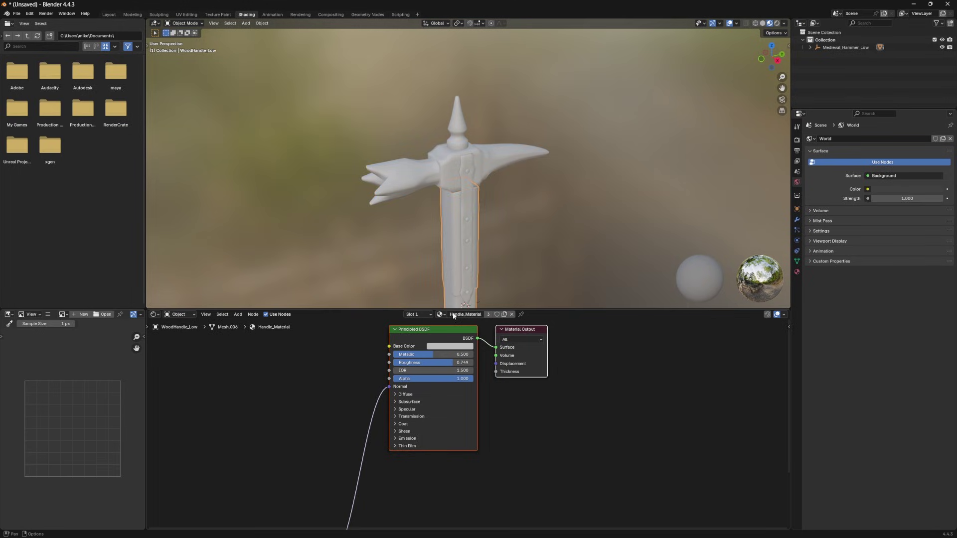
click(431, 176)
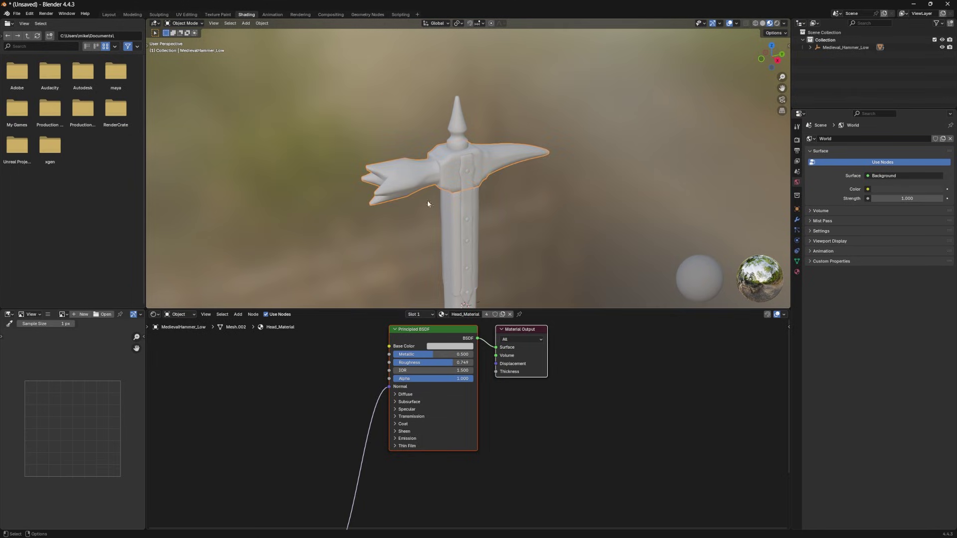
middle_drag(312, 329, 325, 371)
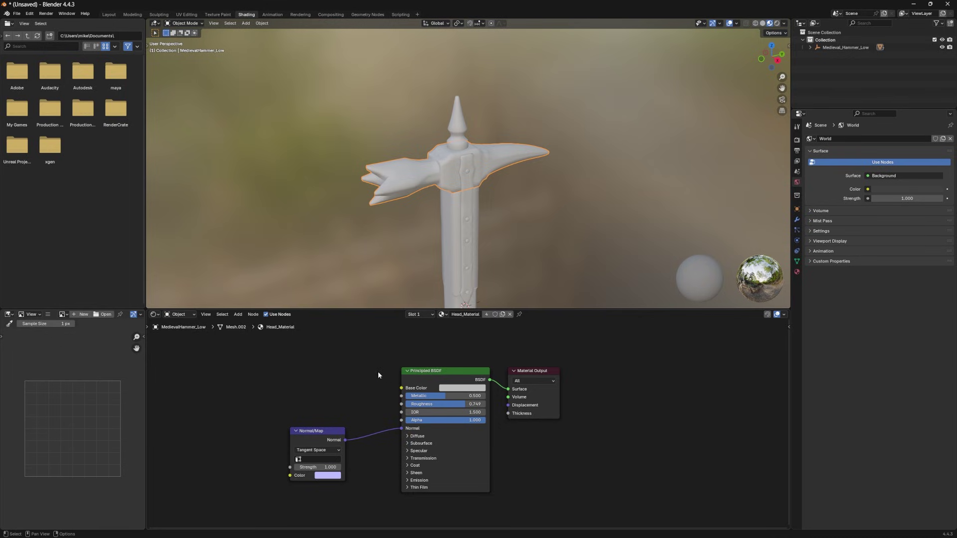
click(30, 13)
click(42, 109)
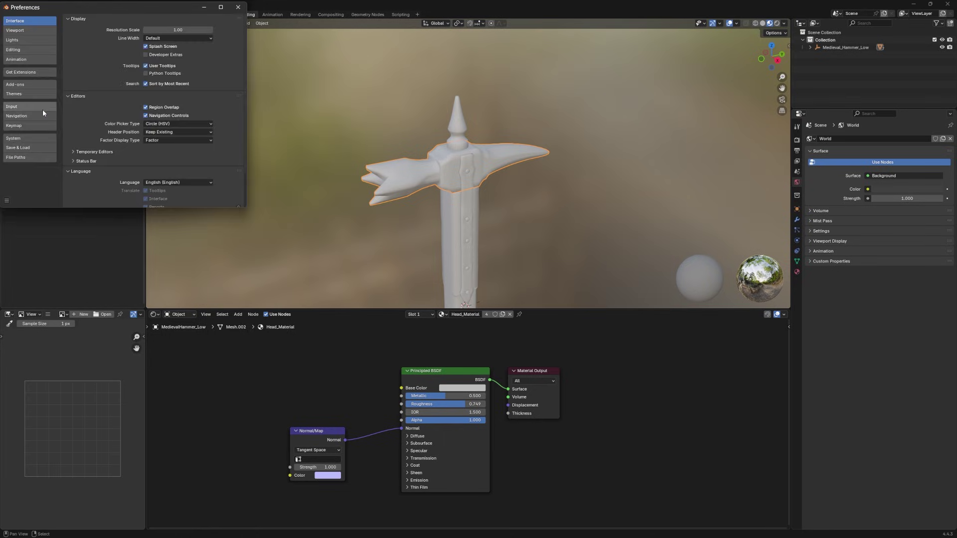
click(31, 85)
click(98, 20)
text(node)
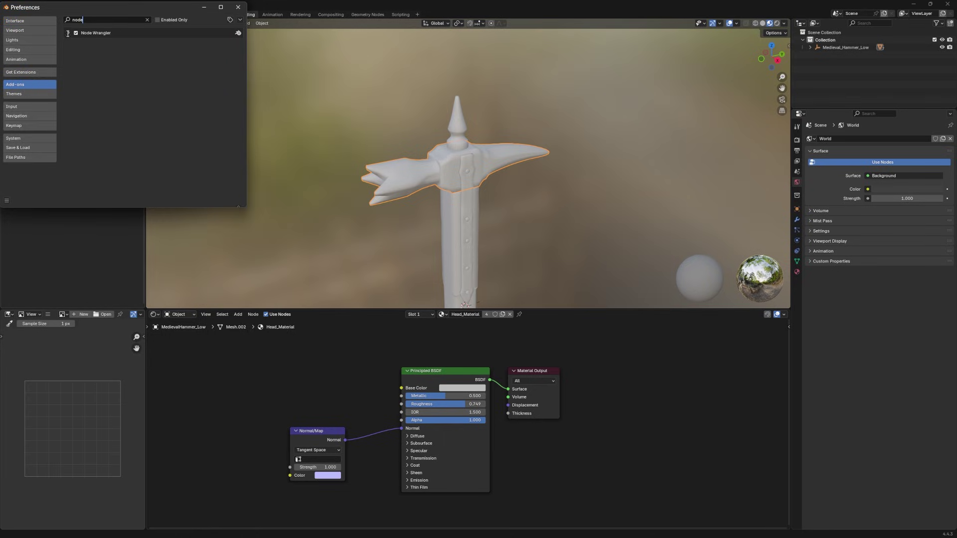
click(333, 390)
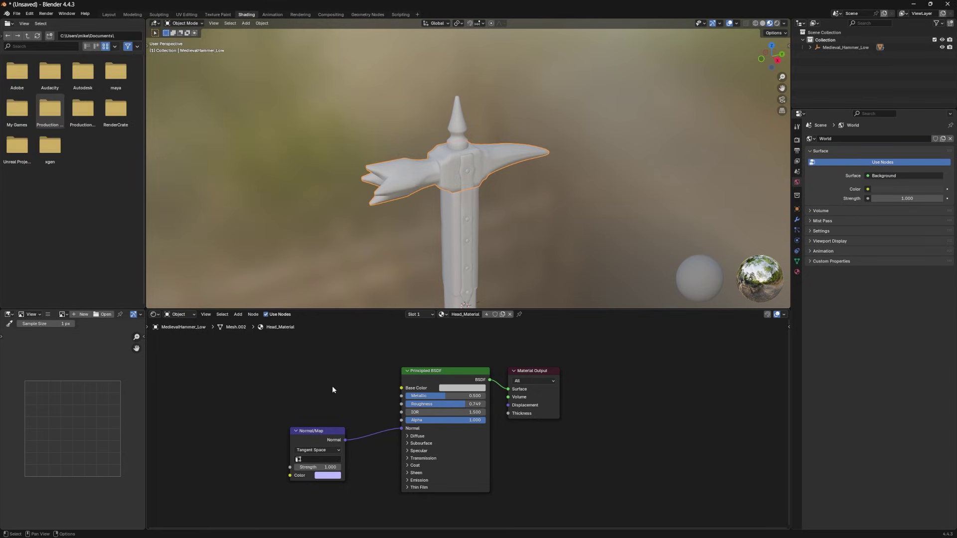
Delete the head's Normal Map node and select its Principled BSDF.
drag(333, 389, 251, 473)
key(x)
click(417, 380)
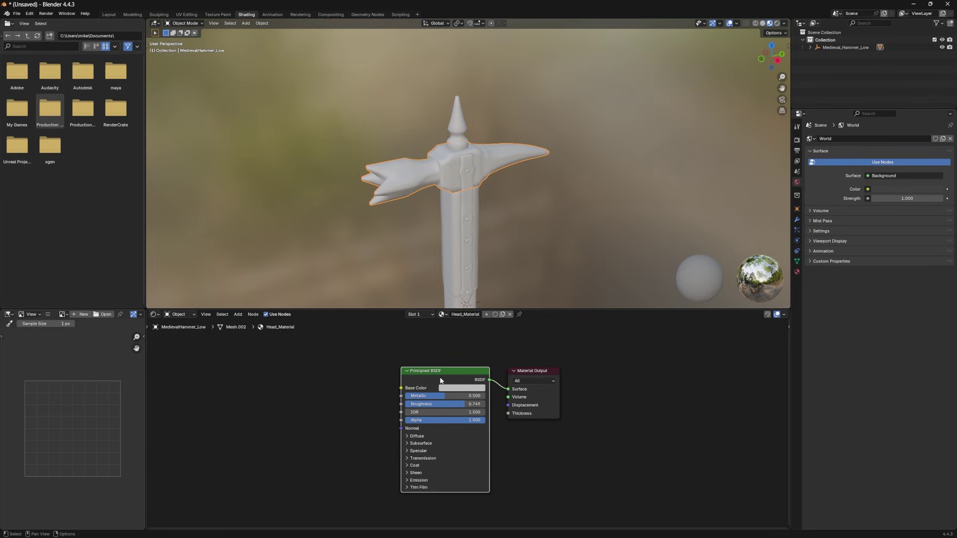
Wire the head's base colour, metallic, normal OpenGL and roughness maps in via Principled Texture Setup.
key(ctrl+shift+t)
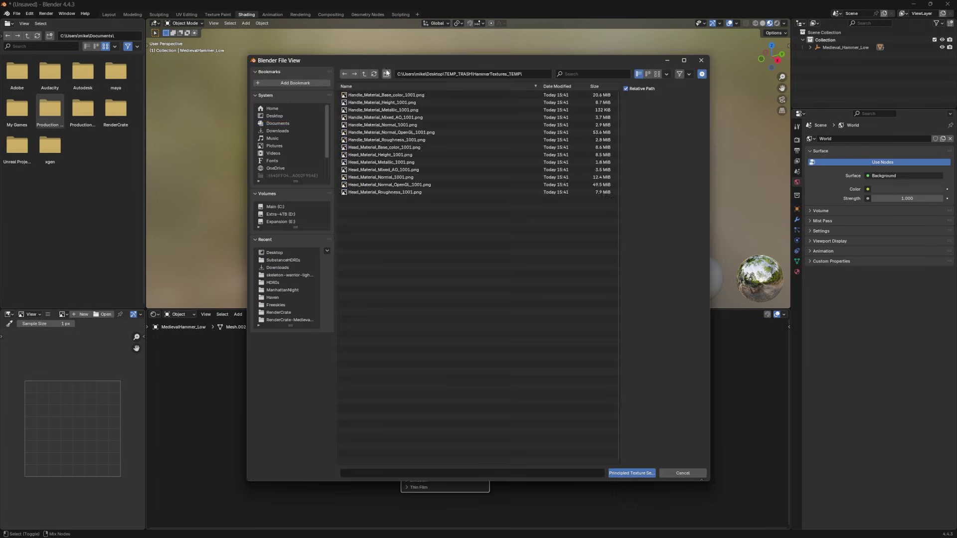
drag(399, 62, 406, 86)
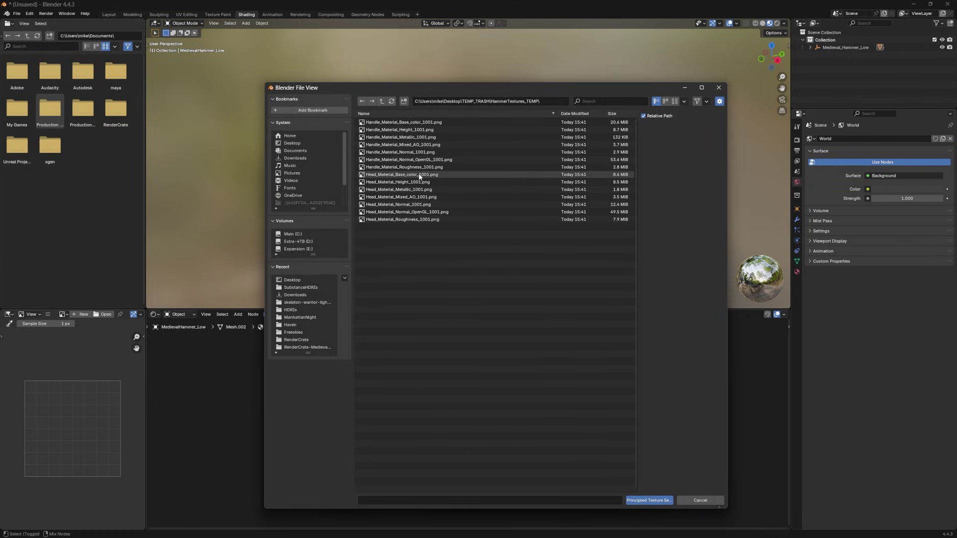
mouse_move(419, 177)
click(402, 174)
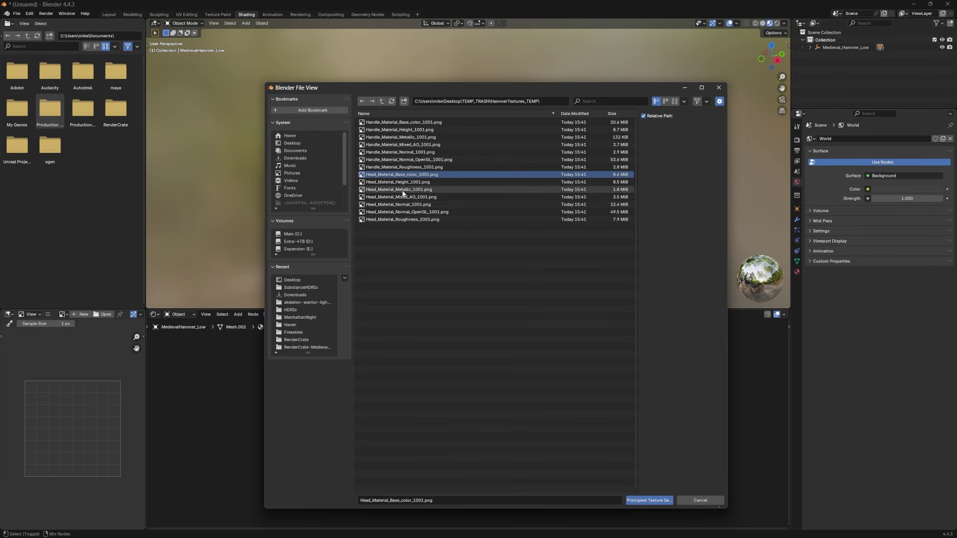
ctrl+click(402, 189)
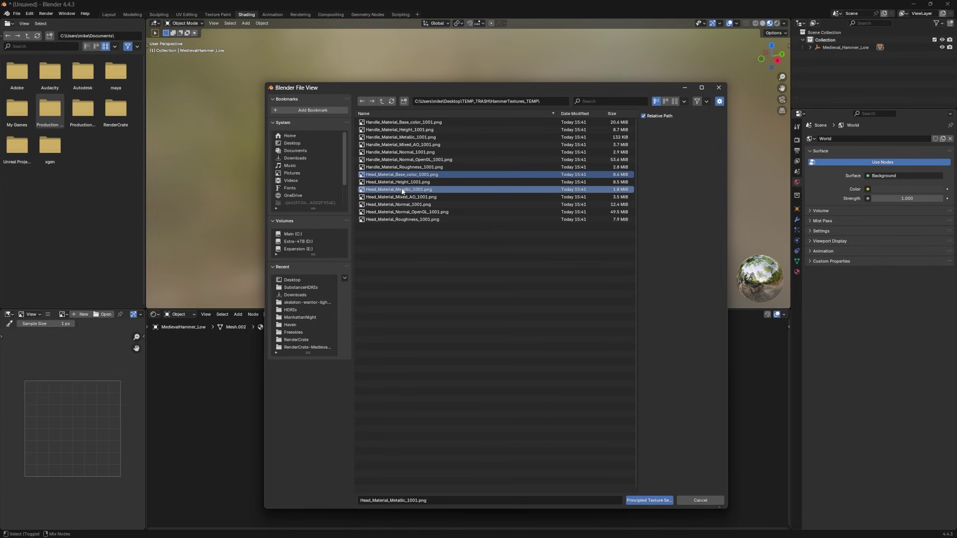
ctrl+click(424, 213)
ctrl+click(408, 219)
click(638, 502)
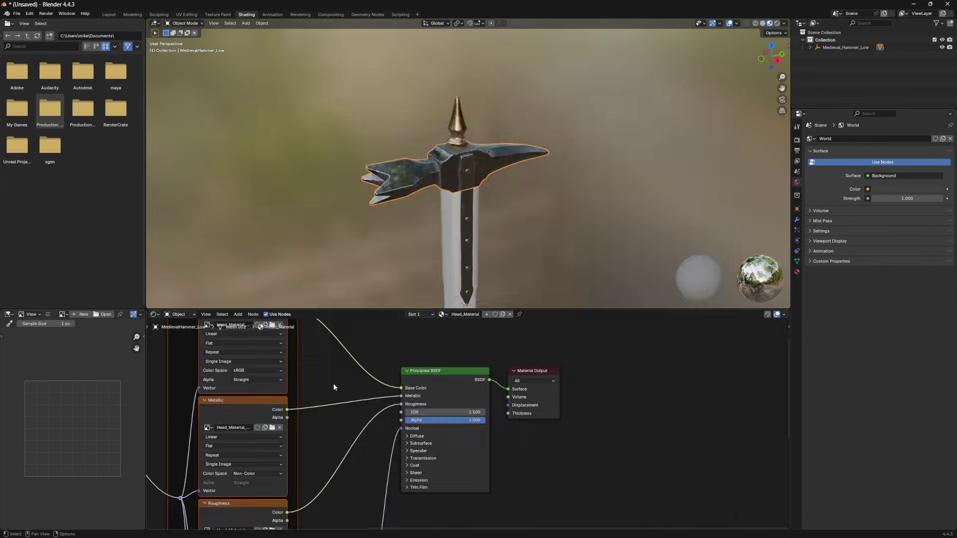
scroll(465, 199, up, 5)
middle_drag(464, 198, 419, 118)
Select the wooden handle and delete its Normal Map node.
click(453, 193)
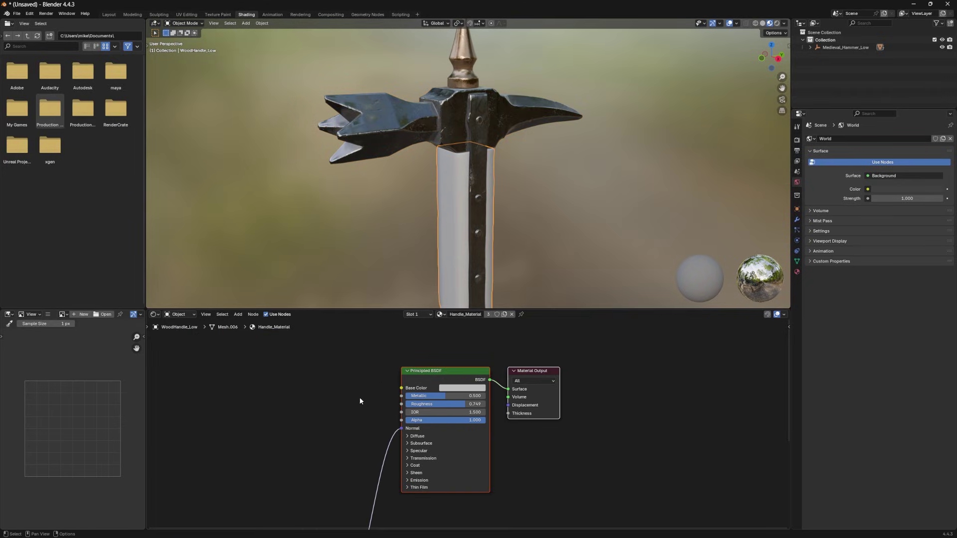
scroll(359, 402, down, 4)
drag(363, 389, 411, 473)
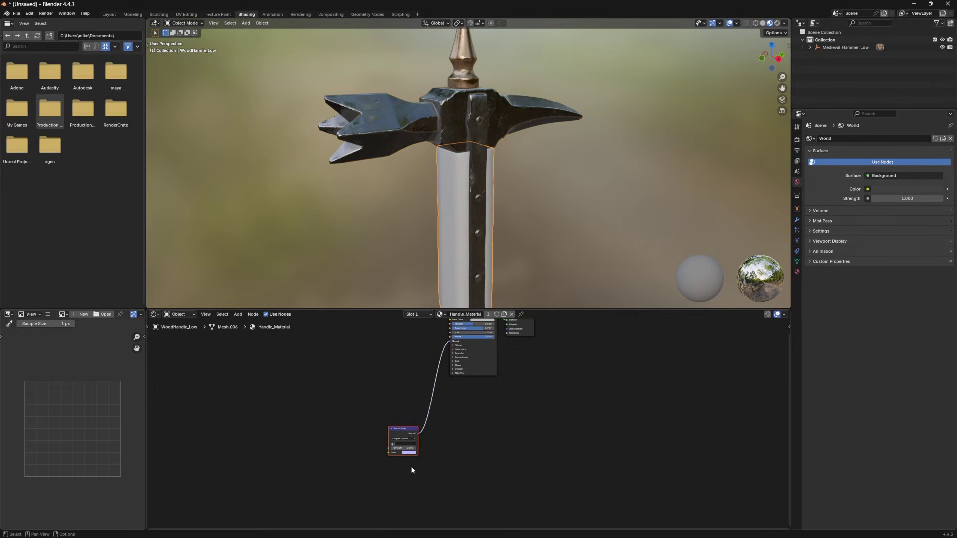
key(x)
scroll(474, 370, up, 4)
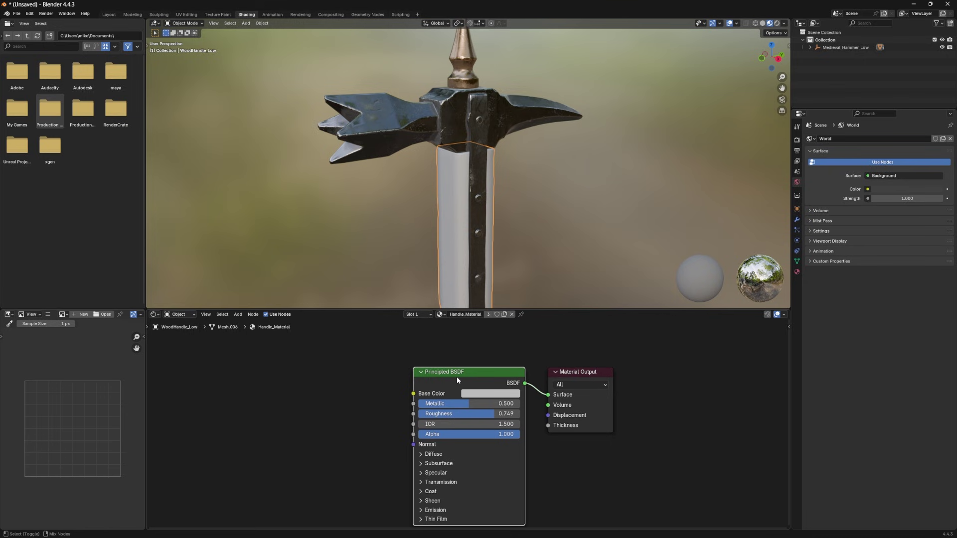
Build the handle's base colour, metallic, normal OpenGL and roughness texture nodes with Principled Texture Setup.
key(ctrl+shift+t)
click(377, 95)
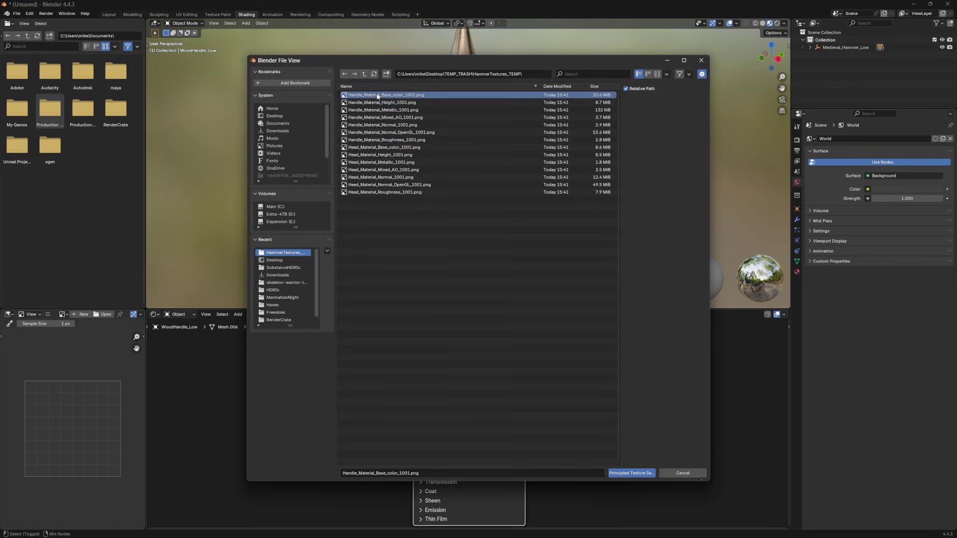
ctrl+click(384, 110)
ctrl+click(388, 133)
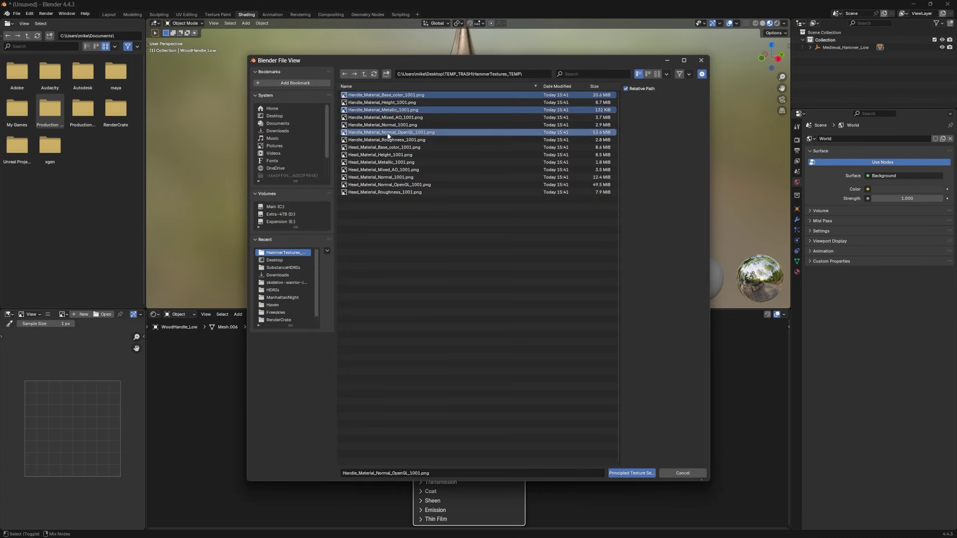
ctrl+click(395, 140)
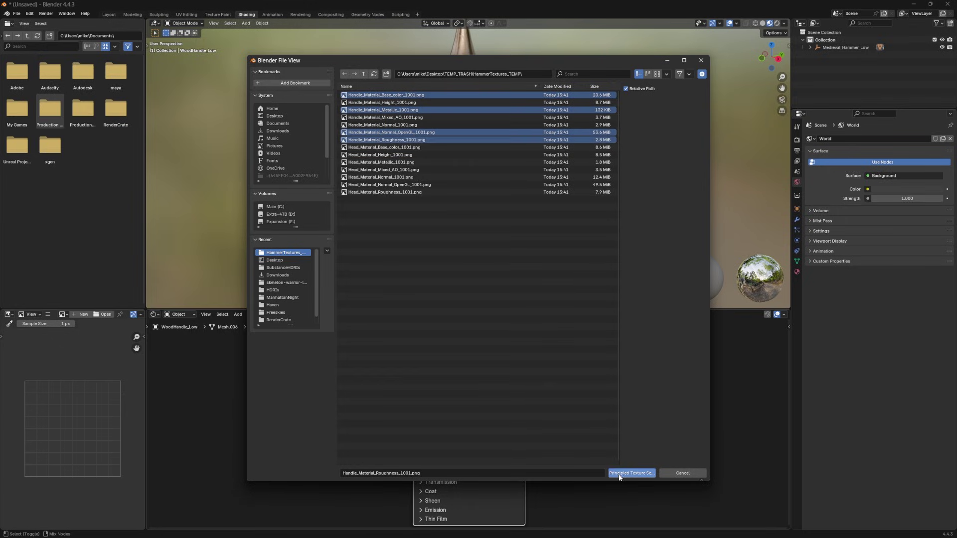
click(631, 473)
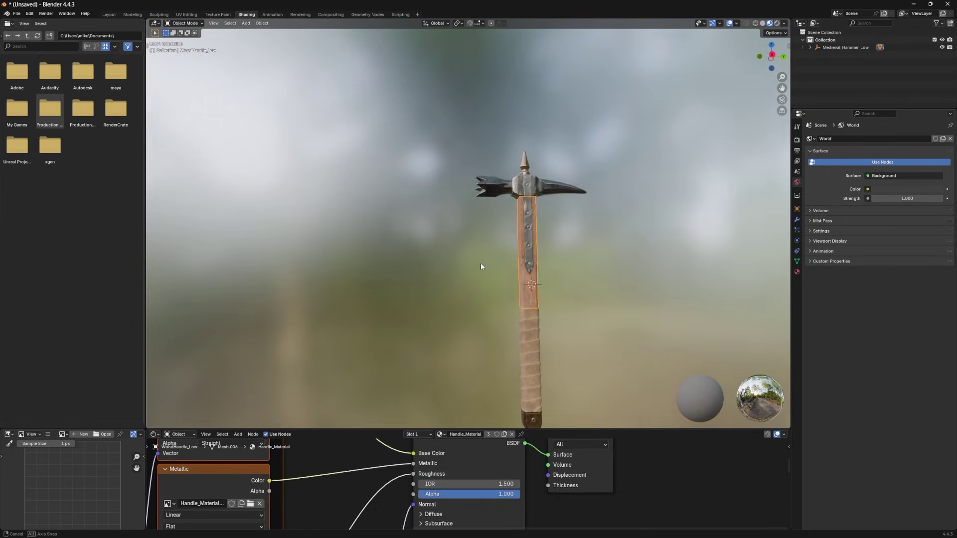
middle_drag(481, 262, 181, 183)
scroll(416, 230, up, 2)
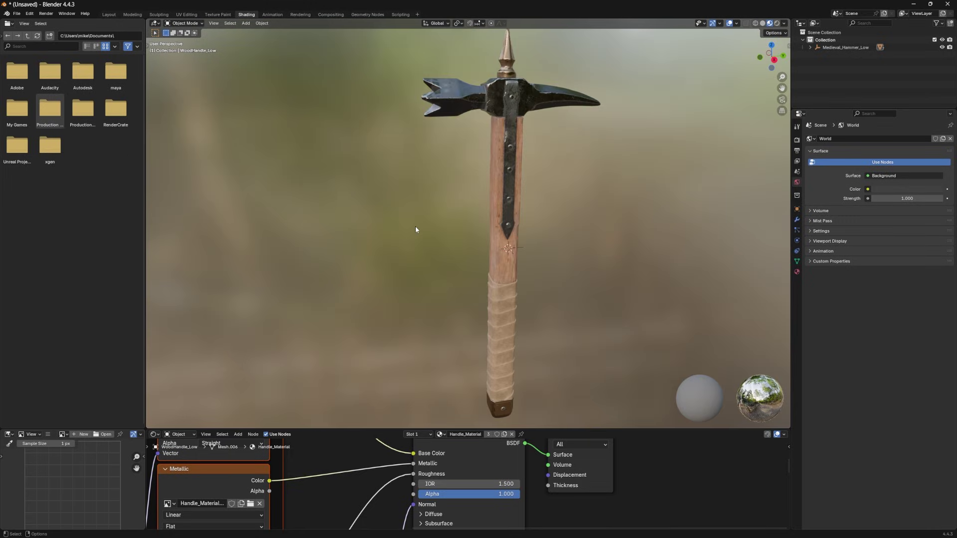
middle_drag(615, 306, 595, 301)
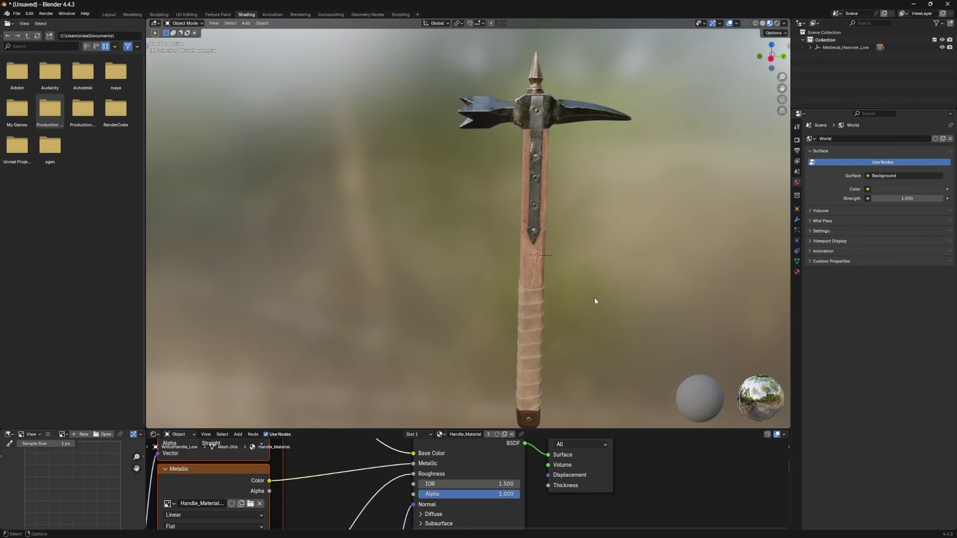